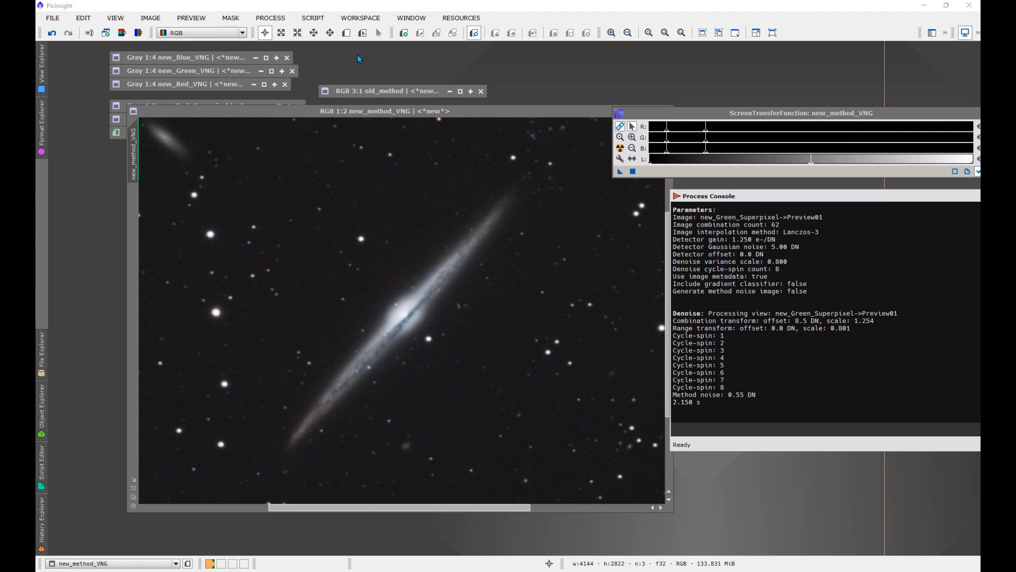
Open CosmeticCorrection from All Processes and enable Use Auto detect.
{"action": "left_click", "coordinate": [270, 18]}
{"action": "mouse_move", "coordinate": [295, 36]}
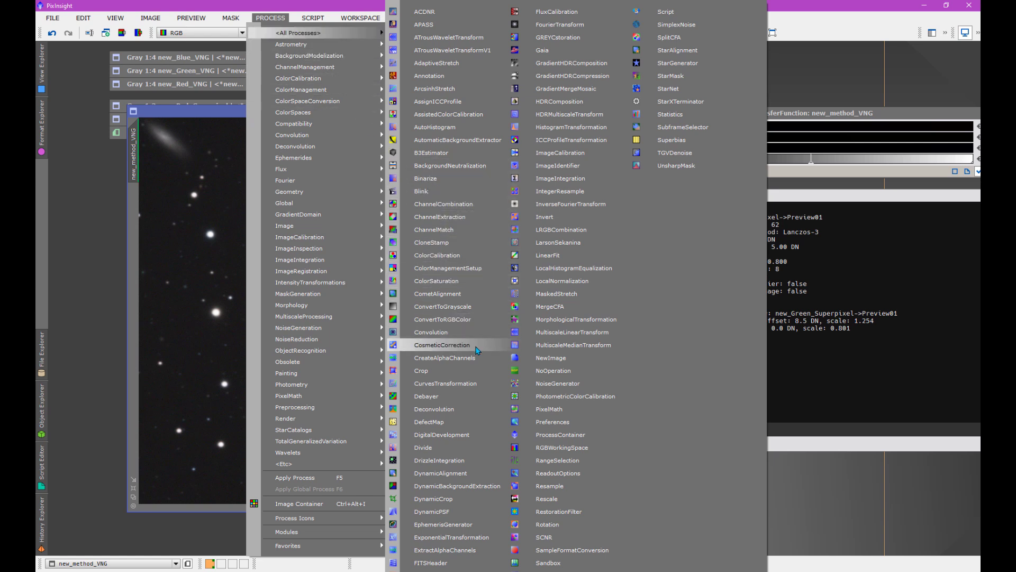
{"action": "left_click", "coordinate": [475, 345]}
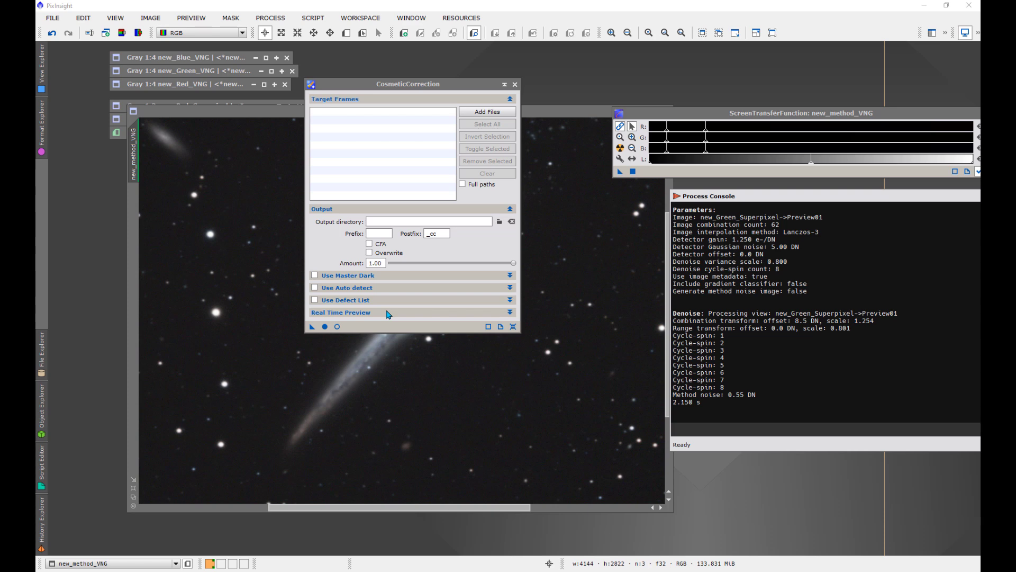
{"action": "left_click", "coordinate": [315, 287]}
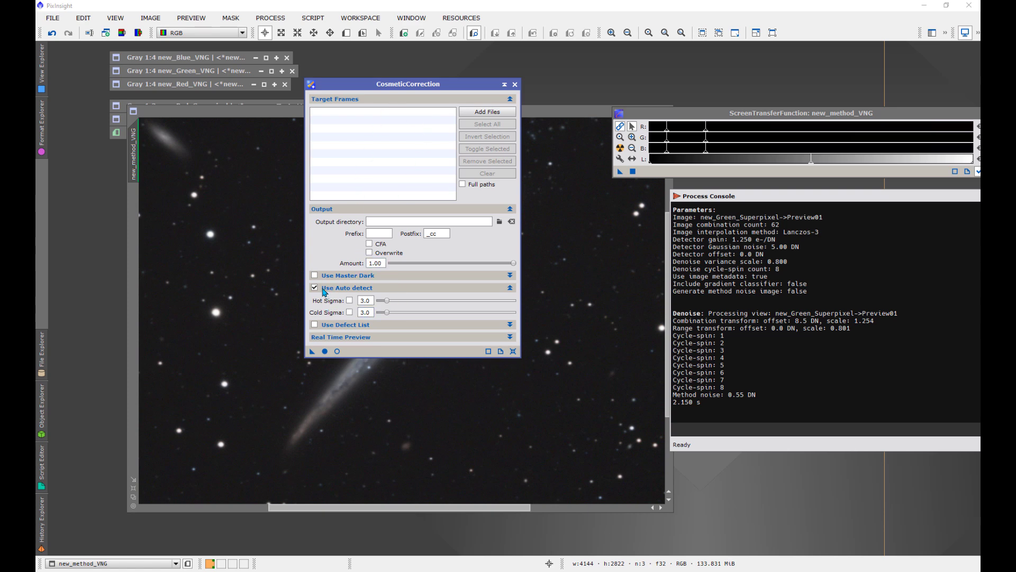
Enable Hot Sigma and save the settings as a process icon named CC1.
{"action": "left_click", "coordinate": [349, 300]}
{"action": "left_click_drag", "start_coordinate": [312, 351], "coordinate": [85, 373]}
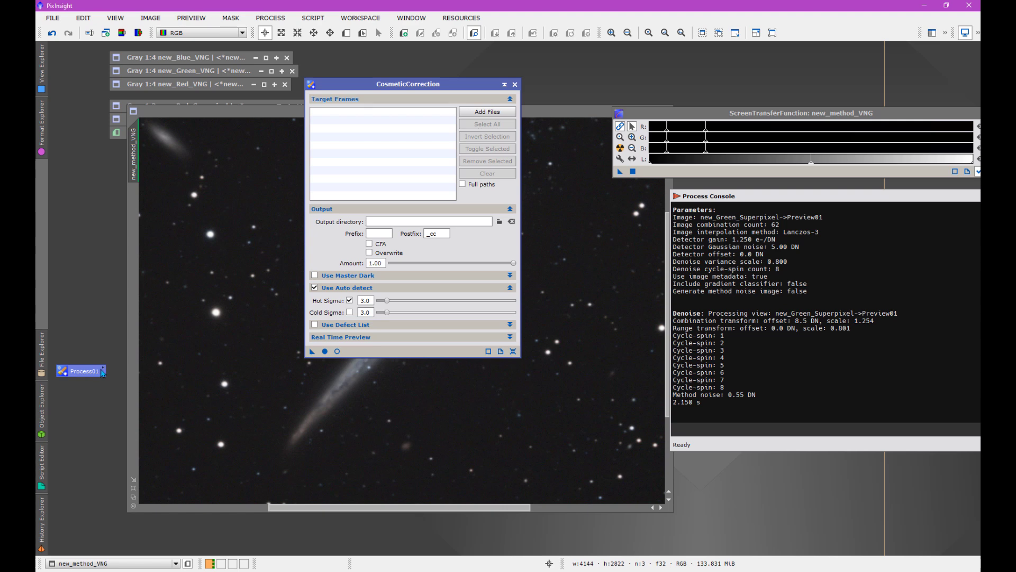
{"action": "double_click", "coordinate": [101, 371]}
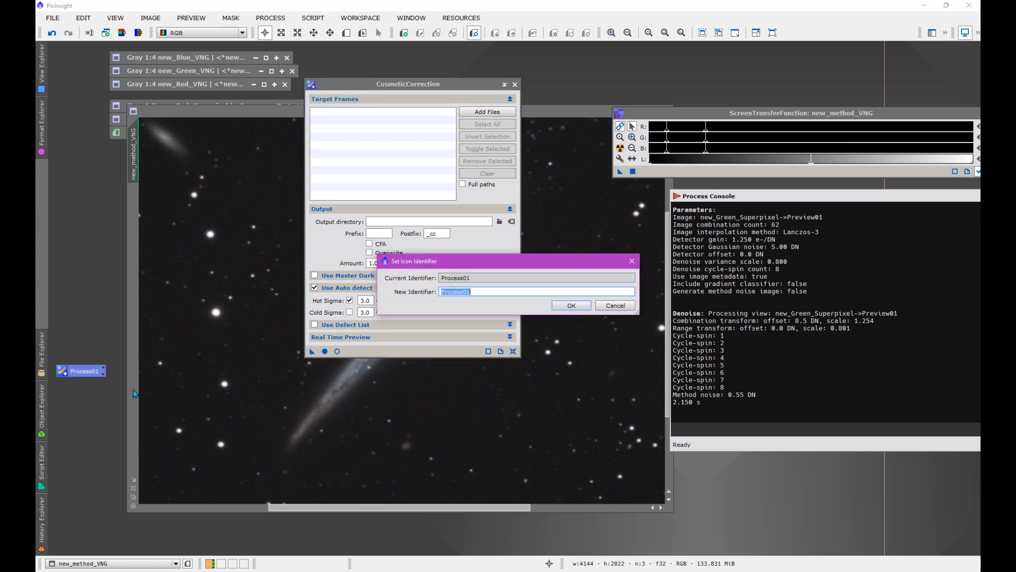
{"action": "type", "text": "CC1"}
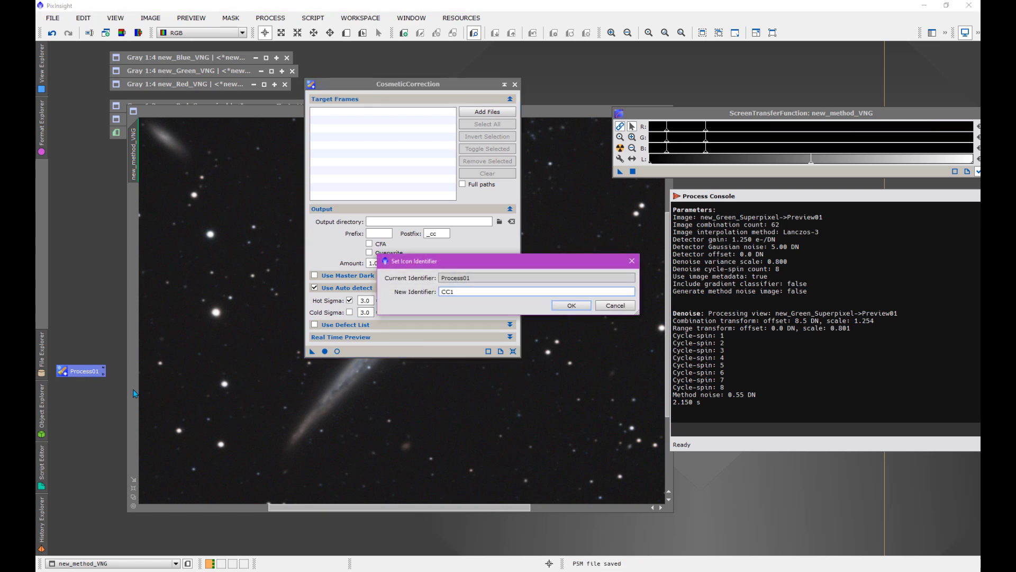
{"action": "left_click", "coordinate": [573, 306]}
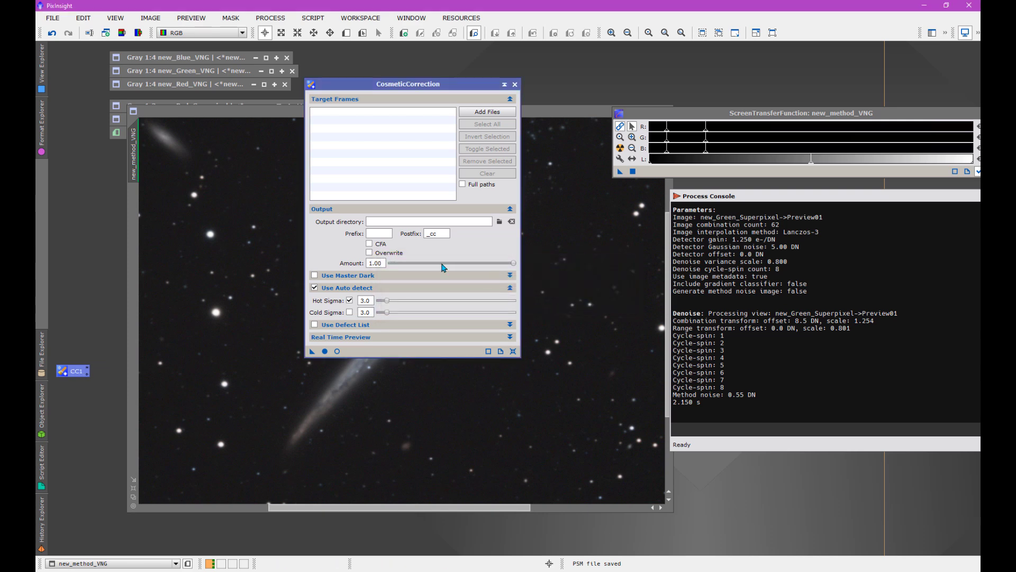
Raise Hot Sigma to 7.5, enable Cold Sigma, and save as process icon CC2.
{"action": "left_click_drag", "start_coordinate": [385, 301], "coordinate": [399, 302]}
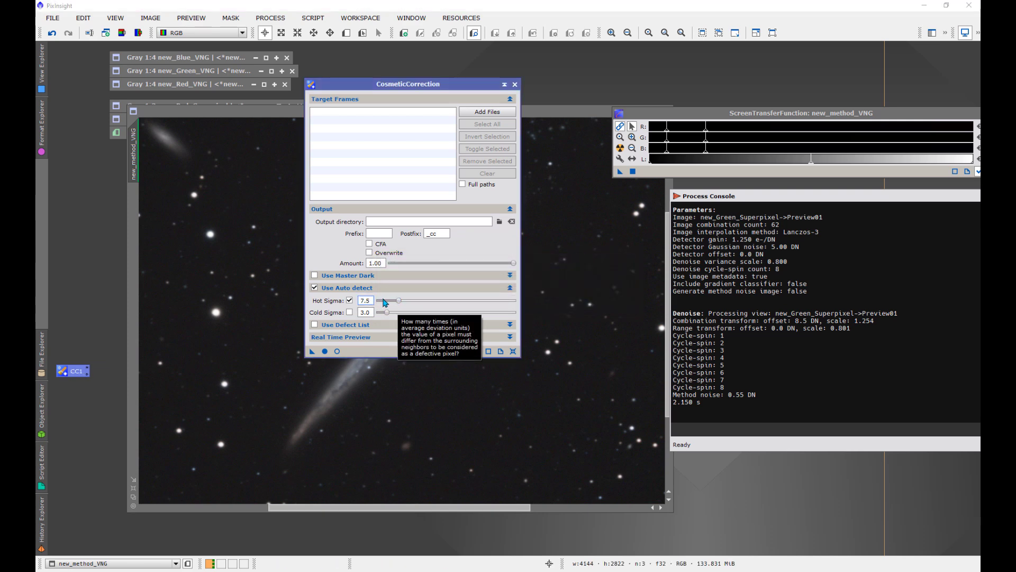
{"action": "left_click", "coordinate": [350, 312]}
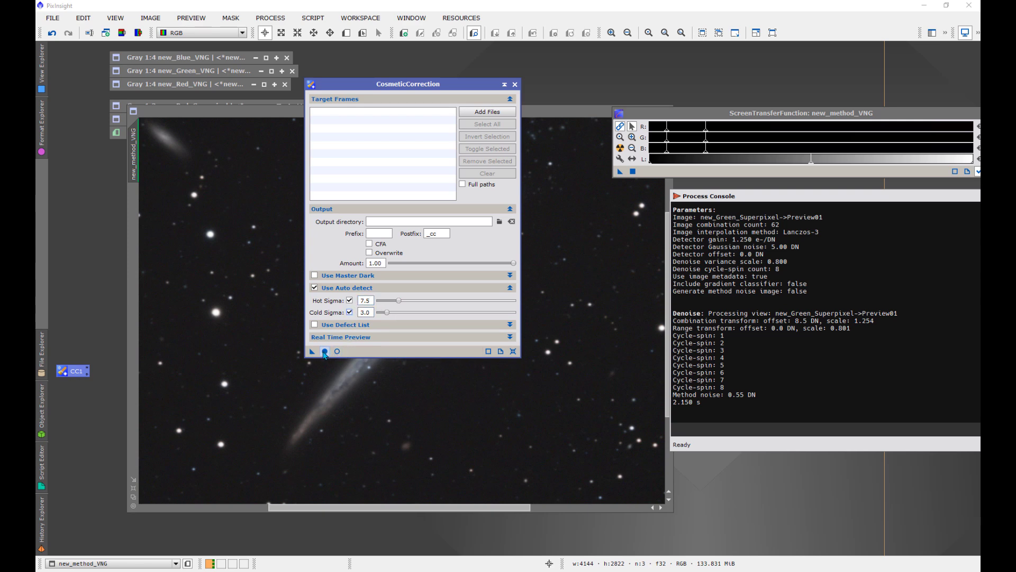
{"action": "mouse_move", "coordinate": [312, 352]}
{"action": "left_mouse_down"}
{"action": "mouse_move", "coordinate": [106, 463]}
{"action": "mouse_move", "coordinate": [82, 414]}
{"action": "left_mouse_up"}
{"action": "left_click", "coordinate": [99, 408]}
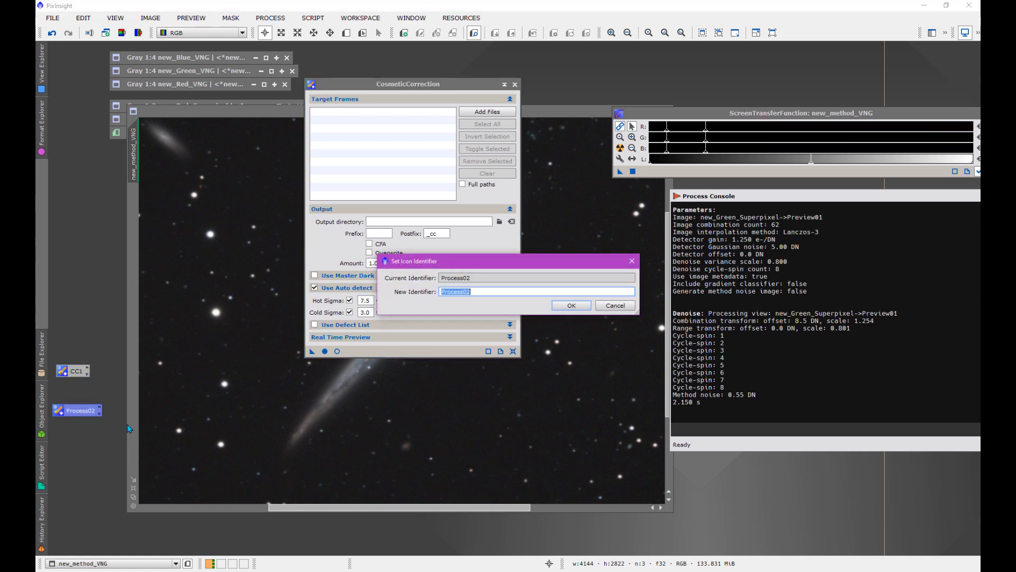
{"action": "type", "text": "CC2"}
{"action": "left_click", "coordinate": [571, 305]}
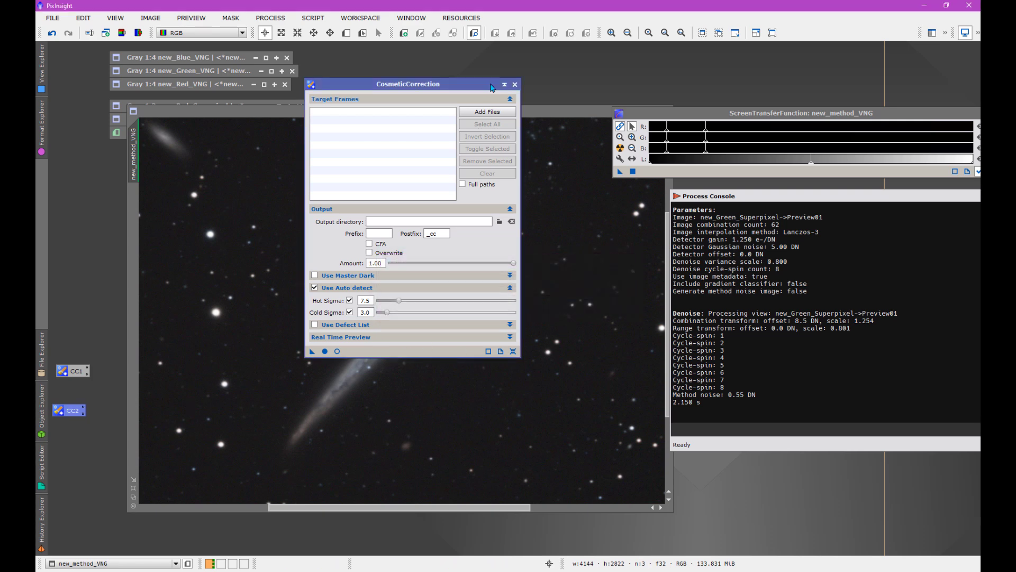
Close CosmeticCorrection and launch the Weighted Batch Preprocessing script from Batch Processing.
{"action": "left_click", "coordinate": [514, 84]}
{"action": "left_click", "coordinate": [313, 18]}
{"action": "mouse_move", "coordinate": [325, 36]}
{"action": "mouse_move", "coordinate": [417, 44]}
{"action": "left_click", "coordinate": [478, 158]}
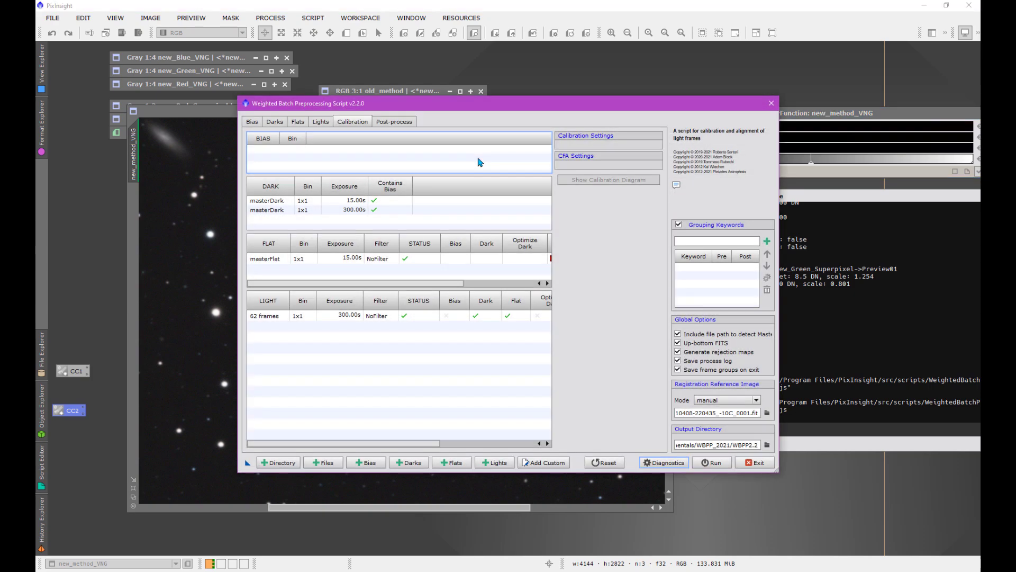
On the Lights page, enable Cosmetic Correction Apply, leaving the template unselected.
{"action": "left_click", "coordinate": [321, 122]}
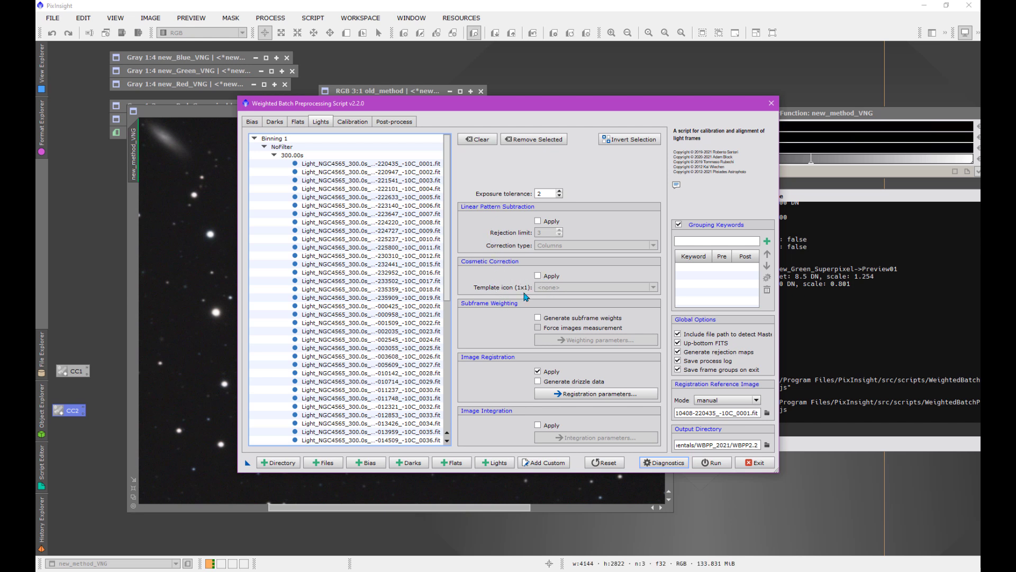
{"action": "left_click", "coordinate": [538, 276]}
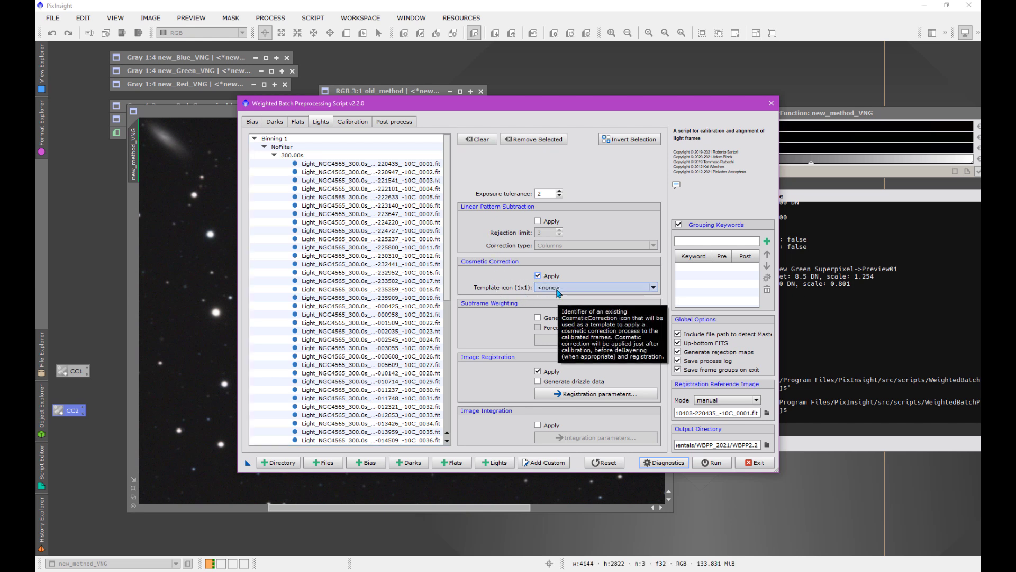
{"action": "left_click", "coordinate": [558, 290]}
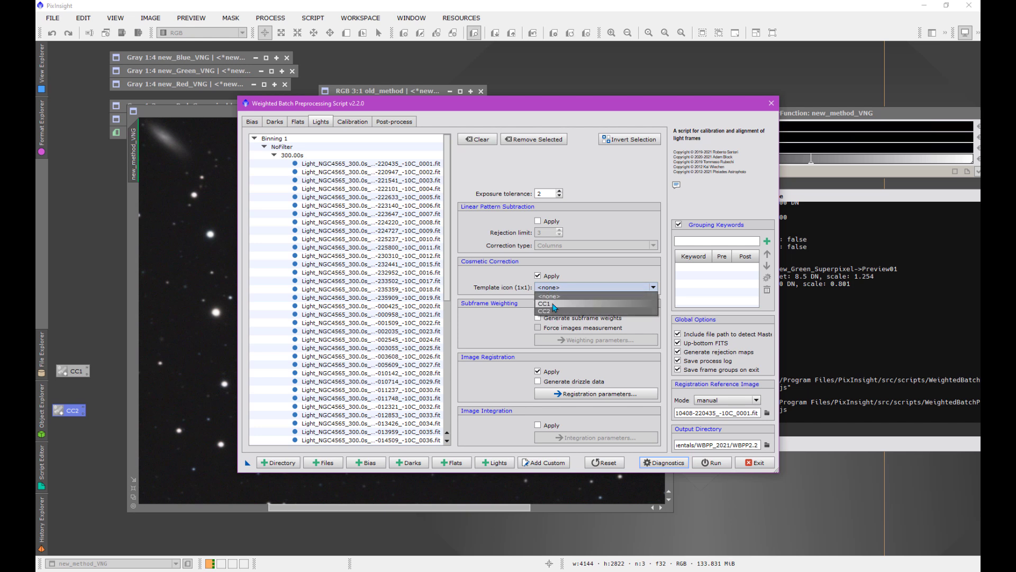
{"action": "left_click", "coordinate": [576, 272]}
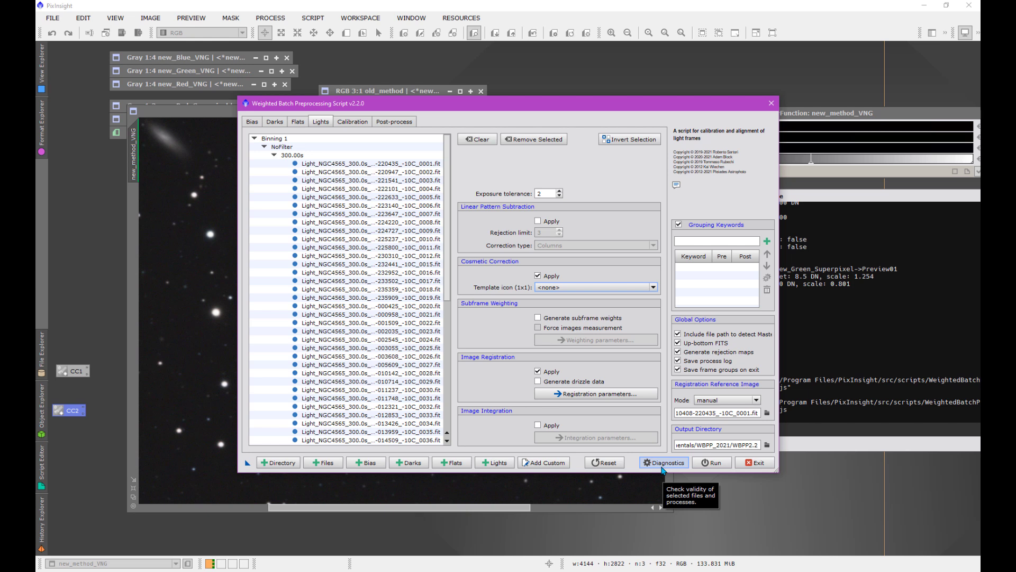
Reset WBPP to factory default parameters and clear all file lists.
{"action": "left_click", "coordinate": [605, 462]}
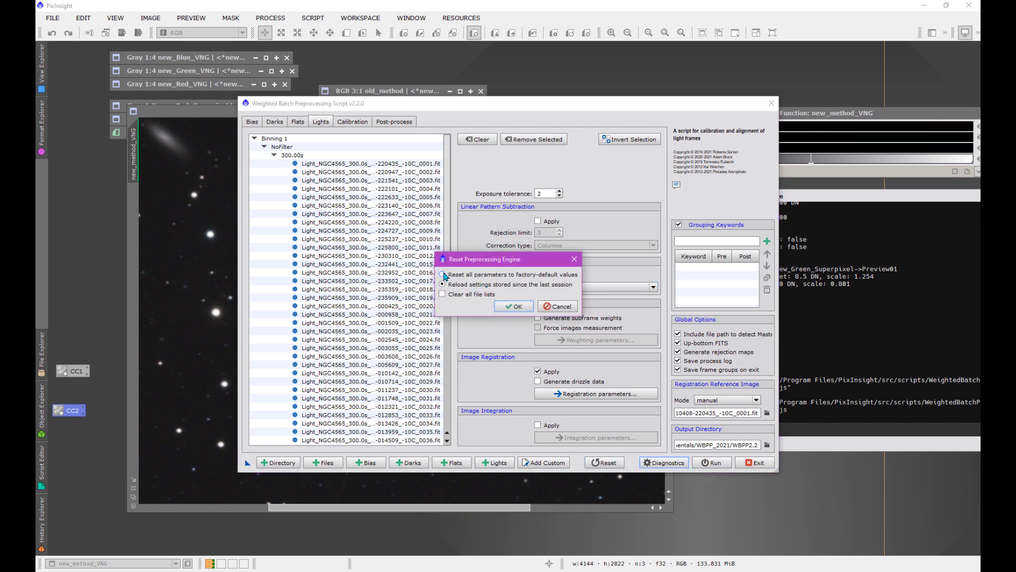
{"action": "left_click", "coordinate": [444, 274]}
{"action": "left_click", "coordinate": [443, 294]}
{"action": "left_click", "coordinate": [512, 306]}
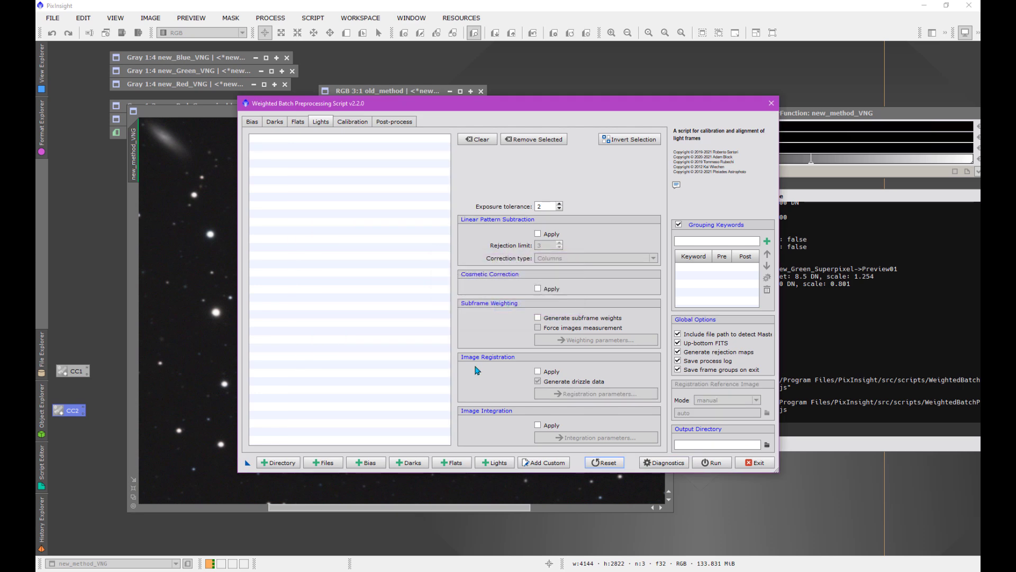
Add all n3486 light FIT files from G:/++_2021_++/NGC3486_reprocess through the last Red file.
{"action": "left_click", "coordinate": [324, 462]}
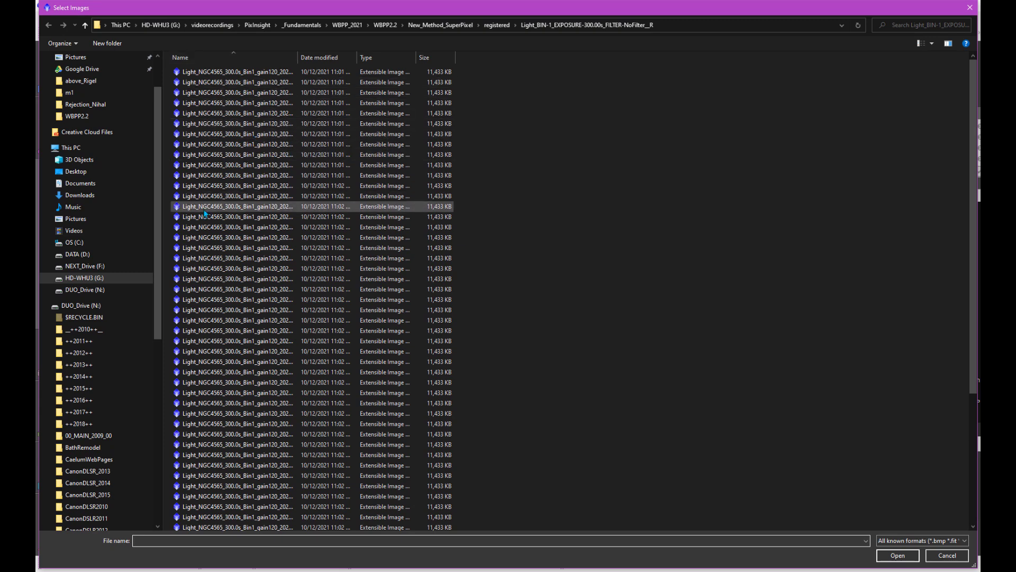
{"action": "left_click", "coordinate": [116, 279]}
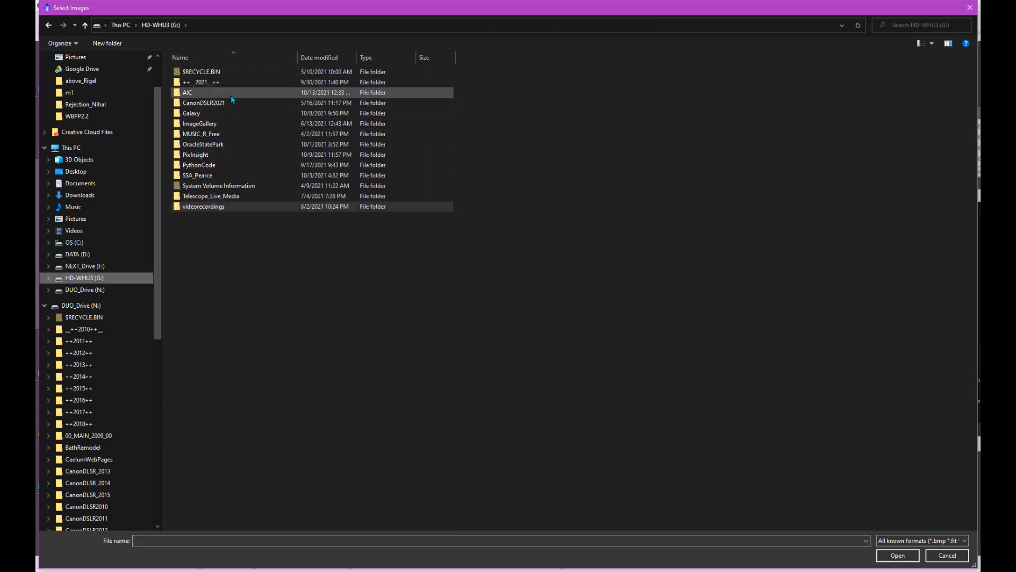
{"action": "double_click", "coordinate": [238, 83]}
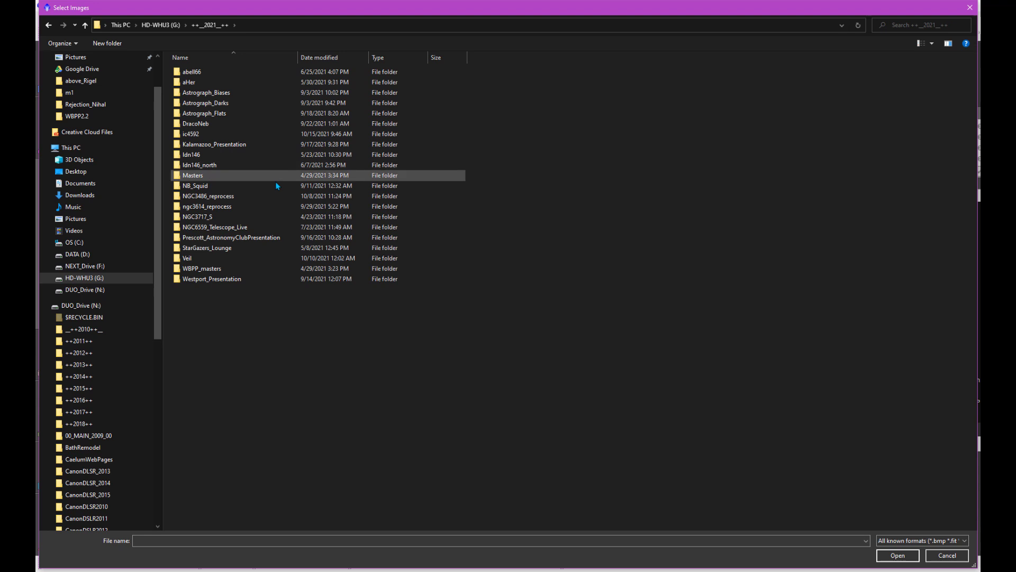
{"action": "double_click", "coordinate": [261, 198]}
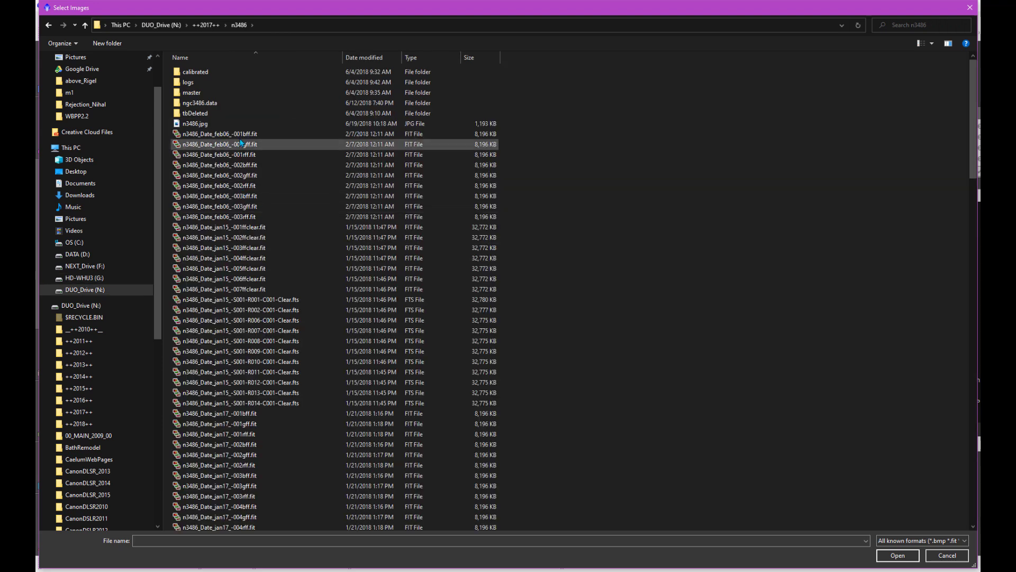
{"action": "left_click", "coordinate": [265, 136]}
{"action": "left_click_drag", "start_coordinate": [974, 110], "coordinate": [974, 454]}
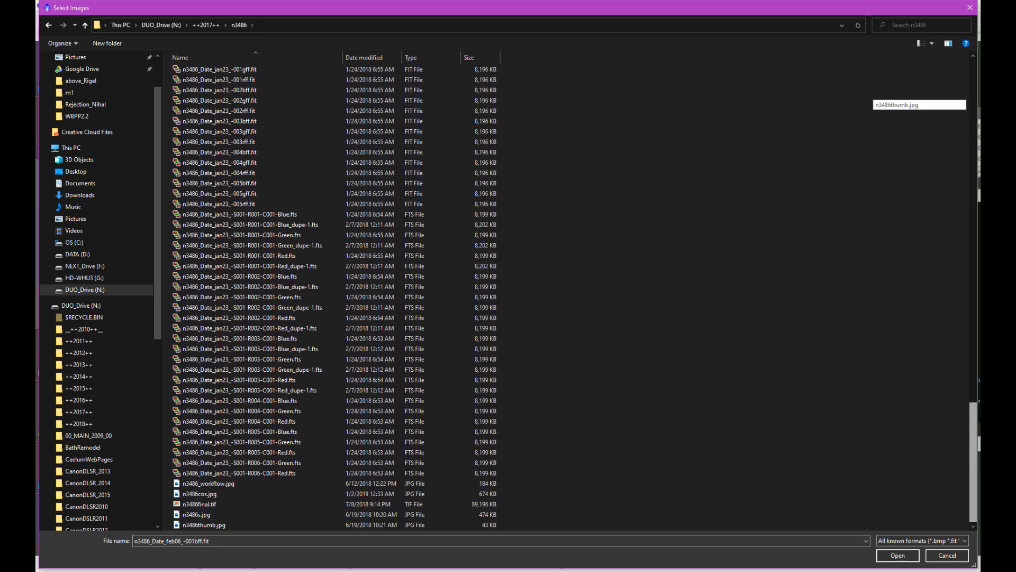
{"action": "left_click", "coordinate": [241, 473], "text": "shift"}
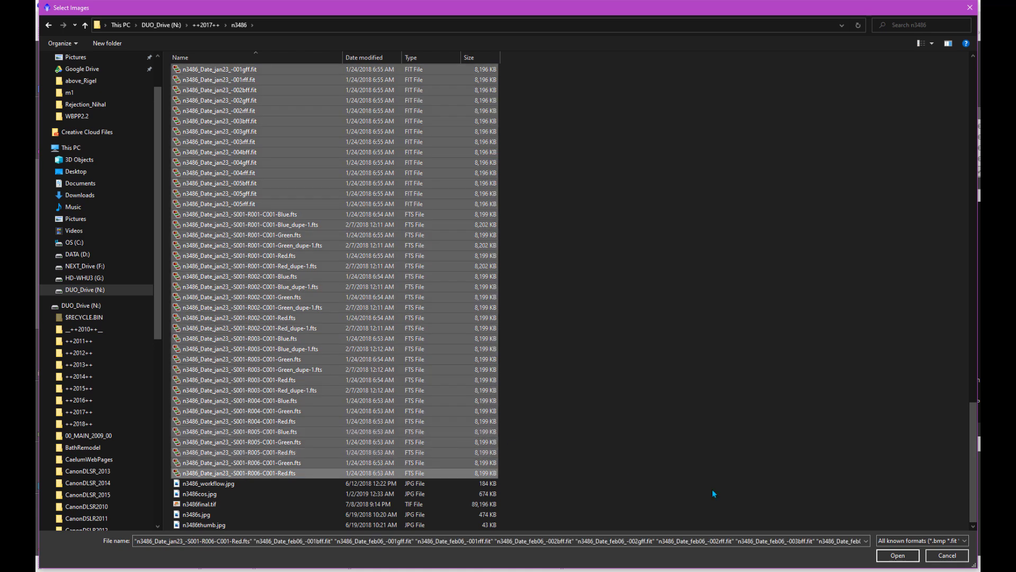
{"action": "left_click", "coordinate": [897, 555]}
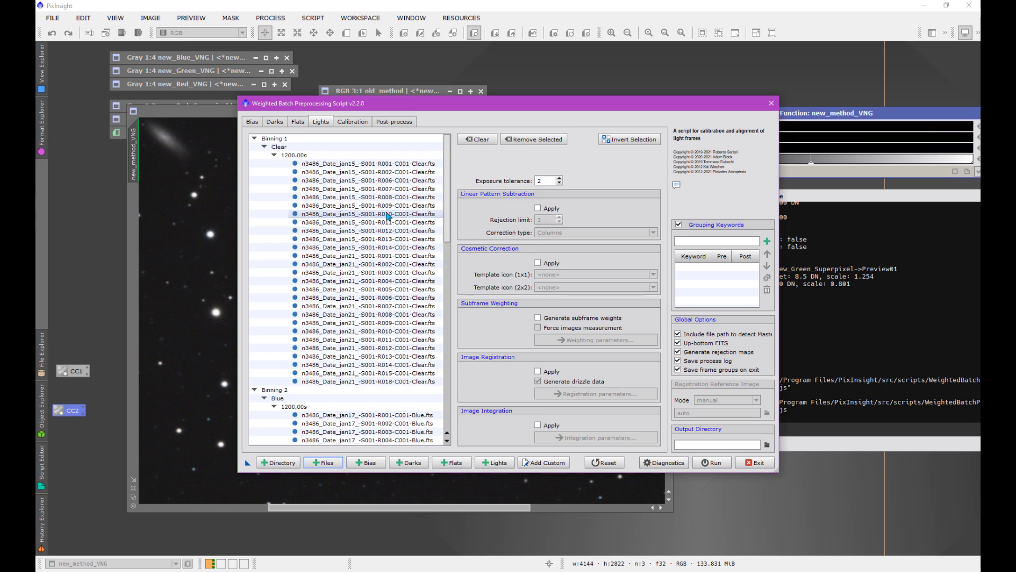
On the Darks page, browse to ++2017++/calib_Fall_35_2017 and select the first calibration file.
{"action": "left_click", "coordinate": [268, 123]}
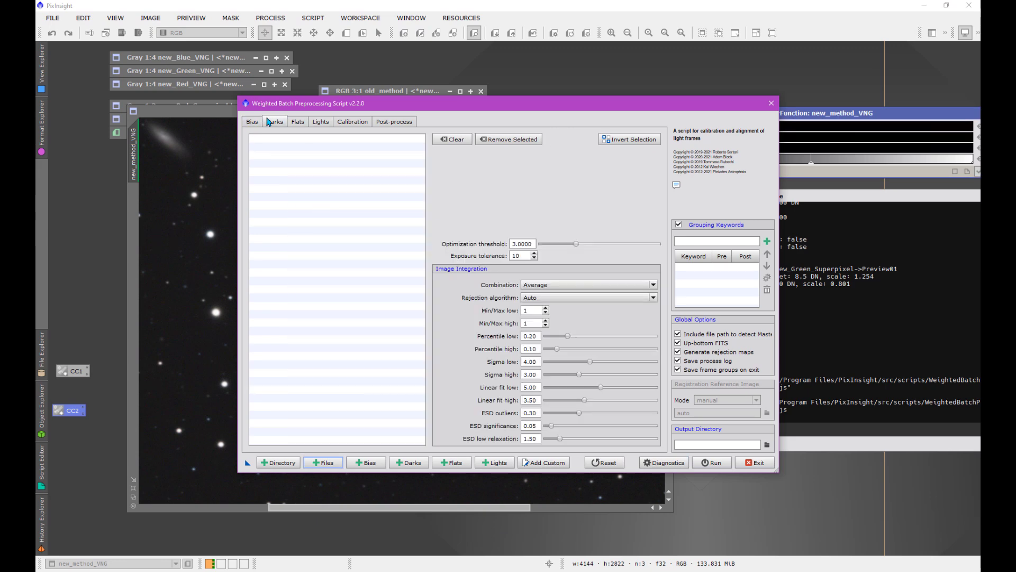
{"action": "left_click", "coordinate": [322, 462]}
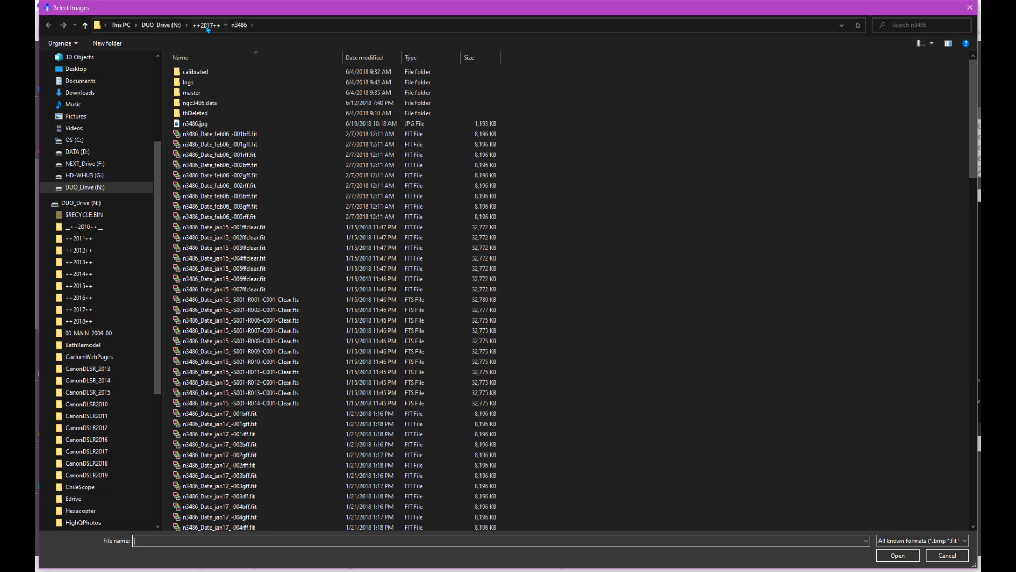
{"action": "left_click", "coordinate": [206, 26]}
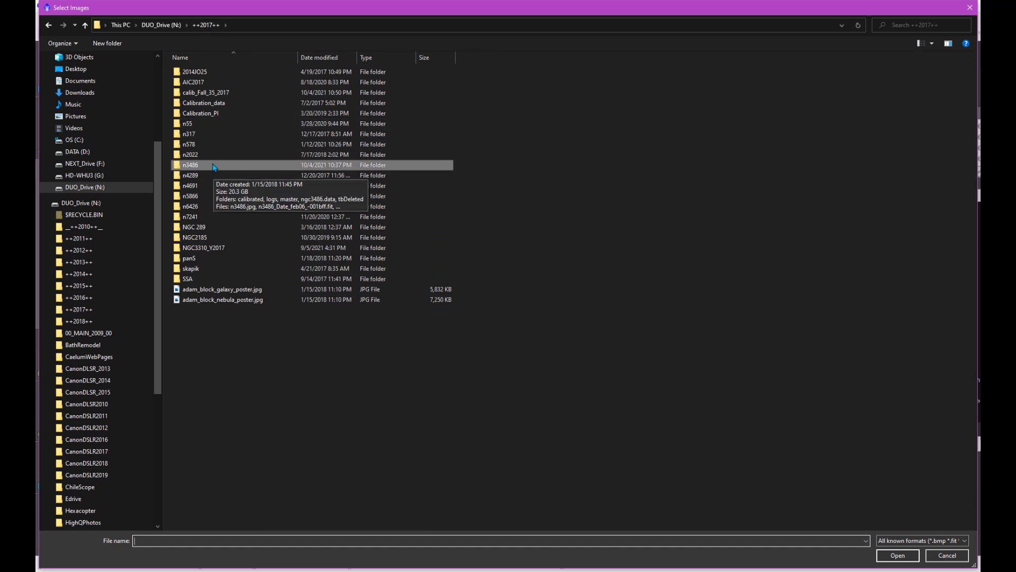
{"action": "double_click", "coordinate": [211, 95]}
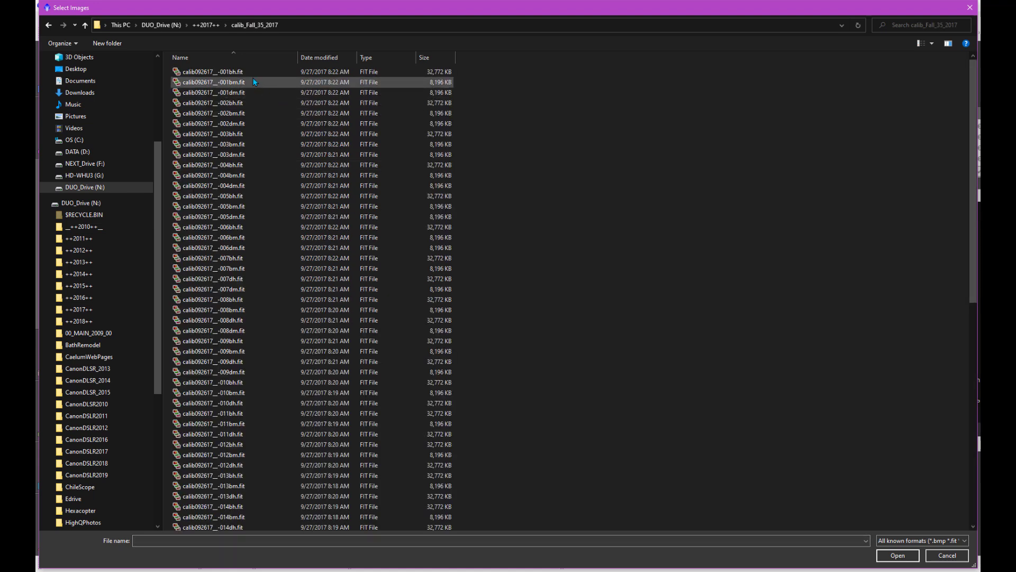
{"action": "left_click", "coordinate": [248, 74]}
{"action": "scroll", "coordinate": [290, 377], "scroll_direction": "down", "scroll_amount": 13}
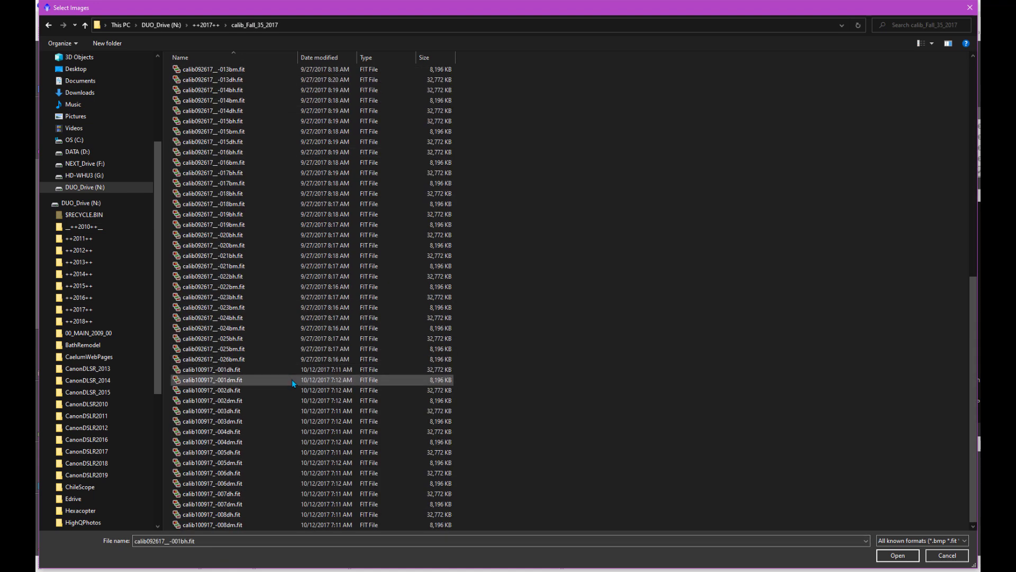
Add all calib_Fall_35_2017 files as darks and review the Bias, Darks, Flats and Lights lists.
{"action": "left_click", "coordinate": [275, 522], "text": "shift"}
{"action": "left_click", "coordinate": [897, 555]}
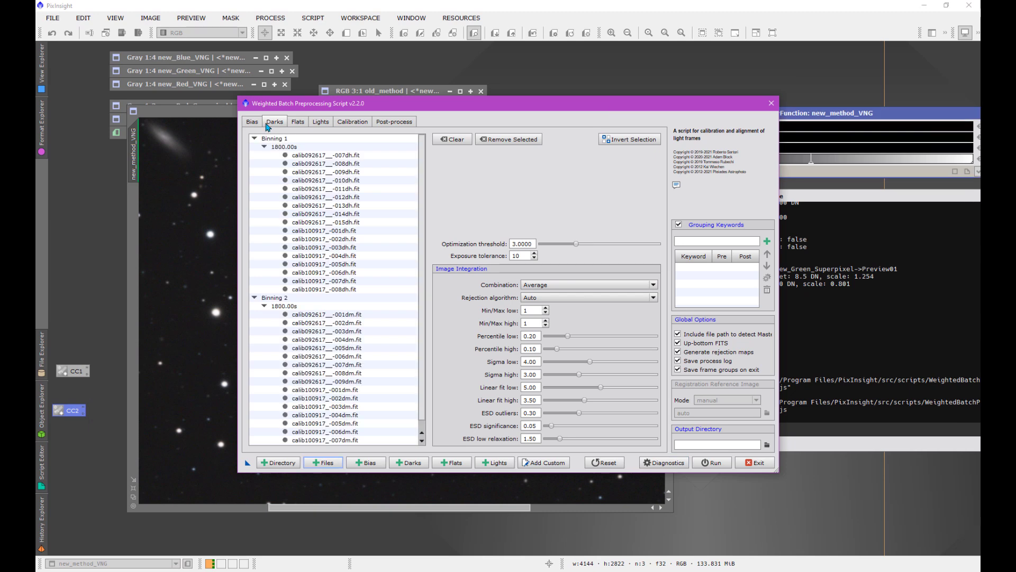
{"action": "left_click", "coordinate": [251, 121]}
{"action": "left_click", "coordinate": [274, 122]}
{"action": "left_click", "coordinate": [297, 122]}
{"action": "left_click", "coordinate": [321, 122]}
Check the calibration summary, then return to the n3486 light frame list.
{"action": "left_click", "coordinate": [343, 123]}
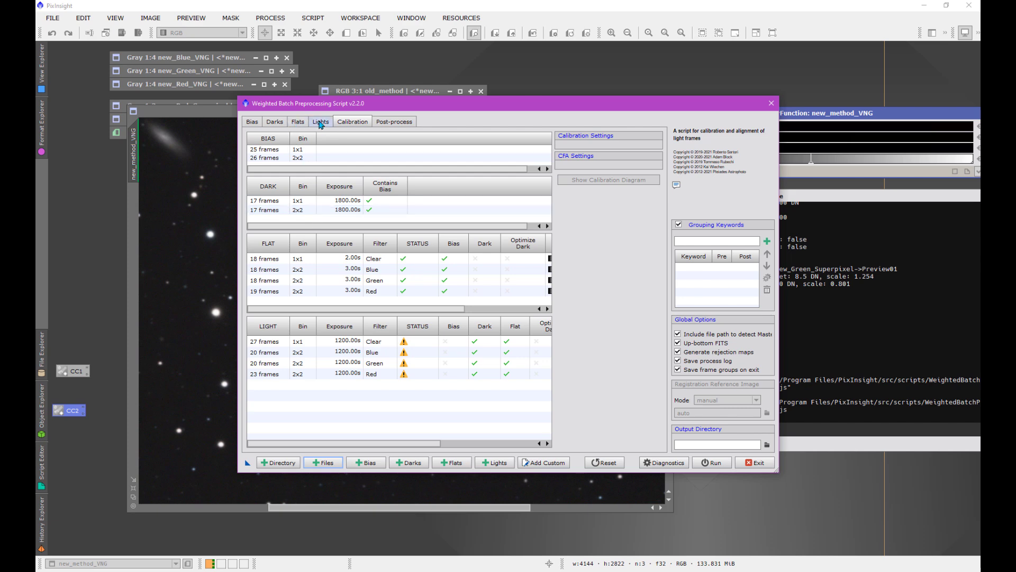
{"action": "left_click", "coordinate": [311, 124]}
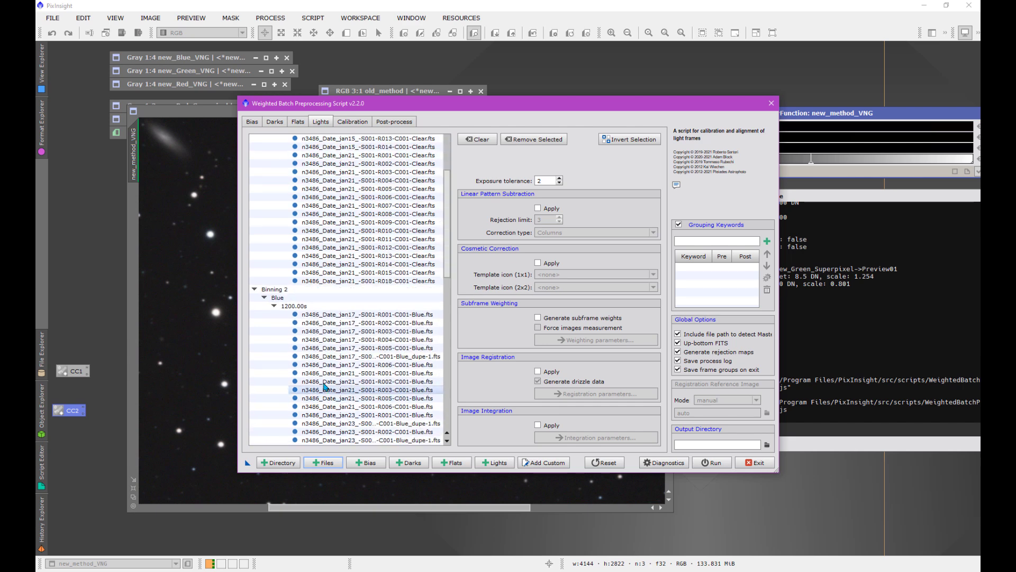
{"action": "scroll", "coordinate": [325, 399], "scroll_direction": "down", "scroll_amount": 20}
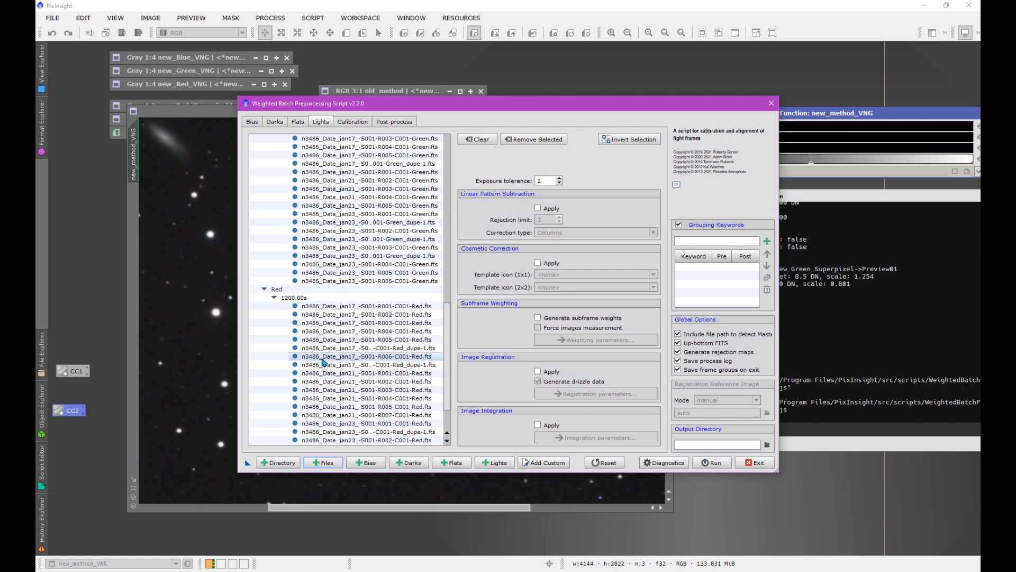
{"action": "scroll", "coordinate": [324, 361], "scroll_direction": "up", "scroll_amount": 15}
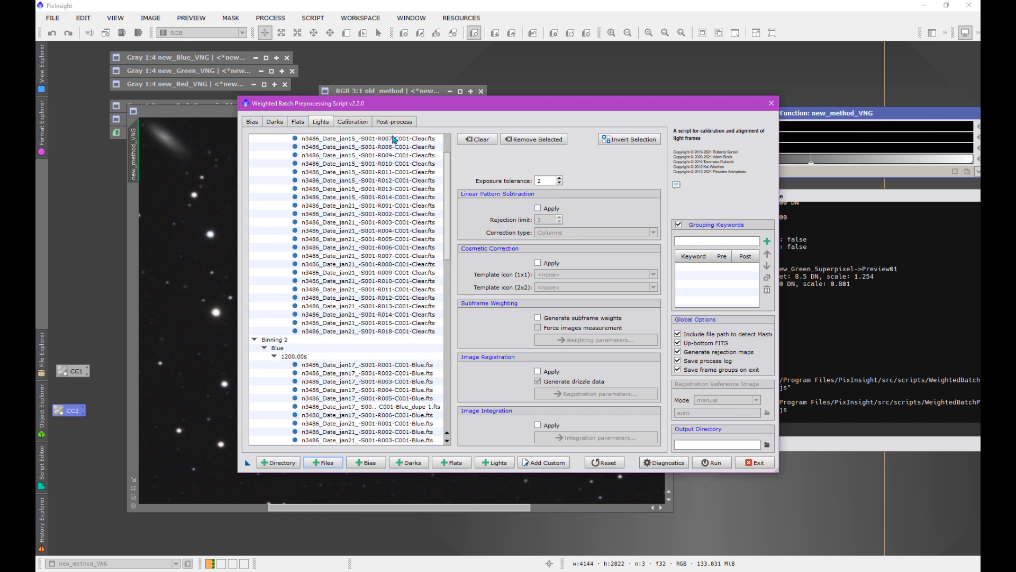
Enable cosmetic correction for lights with CC1 as the 1x1 and CC2 as the 2x2 template.
{"action": "left_click", "coordinate": [538, 263]}
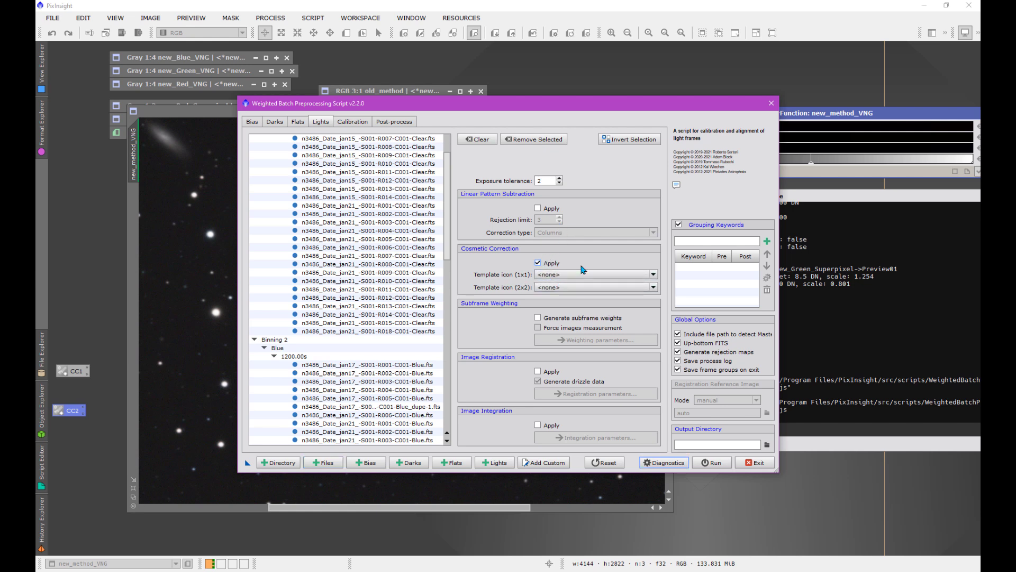
{"action": "left_click", "coordinate": [572, 275]}
{"action": "left_click", "coordinate": [559, 291]}
{"action": "left_click", "coordinate": [560, 287]}
{"action": "left_click", "coordinate": [557, 311]}
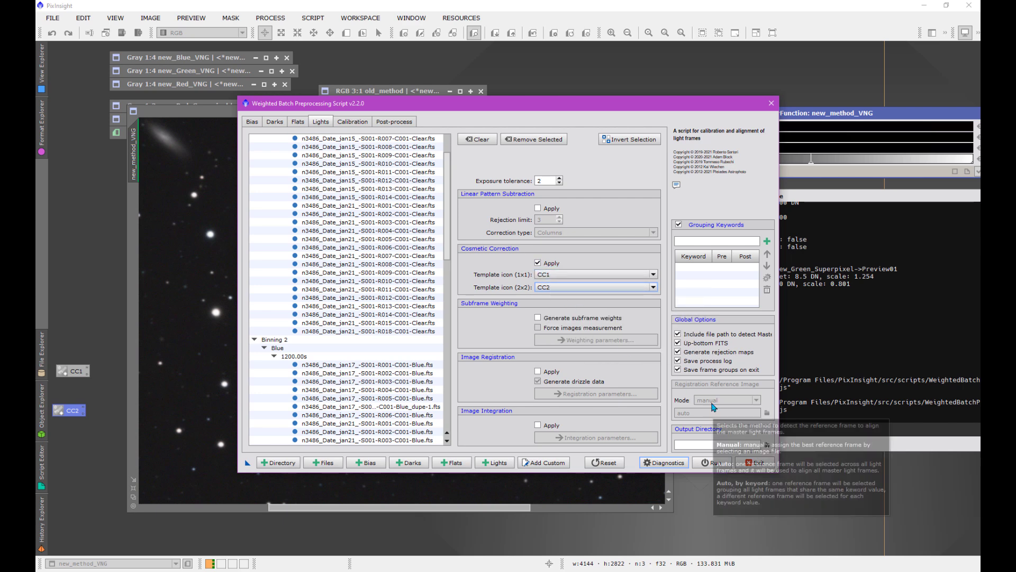
Set the output directory to WBPP_2021 and show the calibration summary.
{"action": "left_click", "coordinate": [766, 445]}
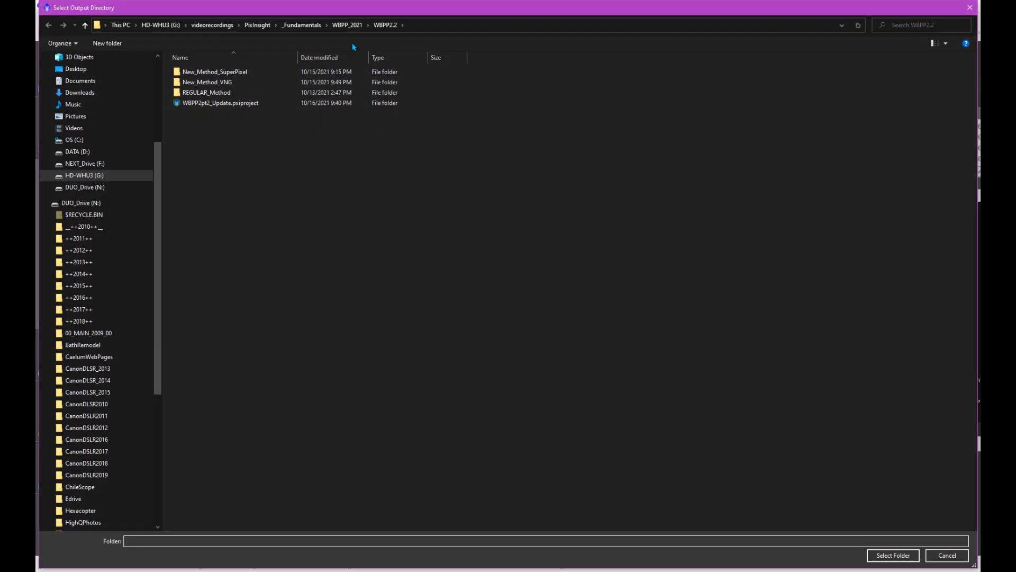
{"action": "left_click", "coordinate": [347, 24]}
{"action": "left_click", "coordinate": [900, 557]}
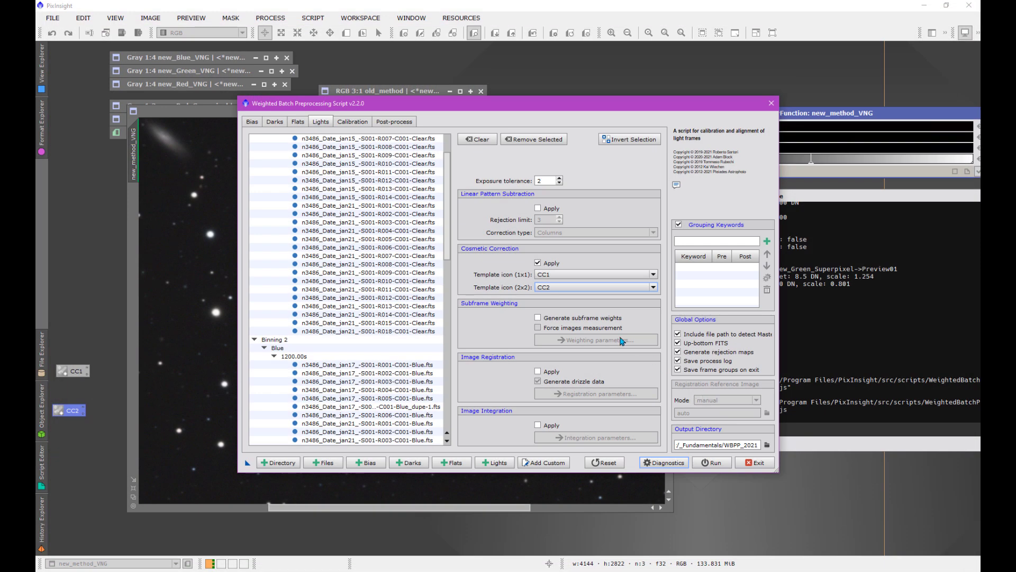
{"action": "left_click", "coordinate": [352, 122]}
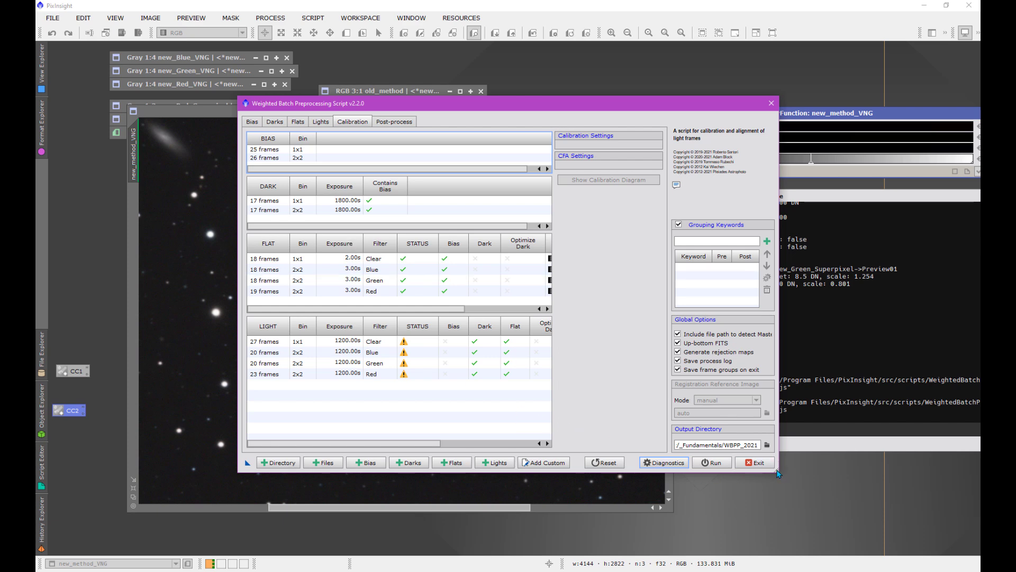
Widen the WBPP window and shift it left so all calibration table columns are visible.
{"action": "left_click_drag", "start_coordinate": [778, 473], "coordinate": [931, 473]}
{"action": "left_click_drag", "start_coordinate": [517, 105], "coordinate": [395, 114]}
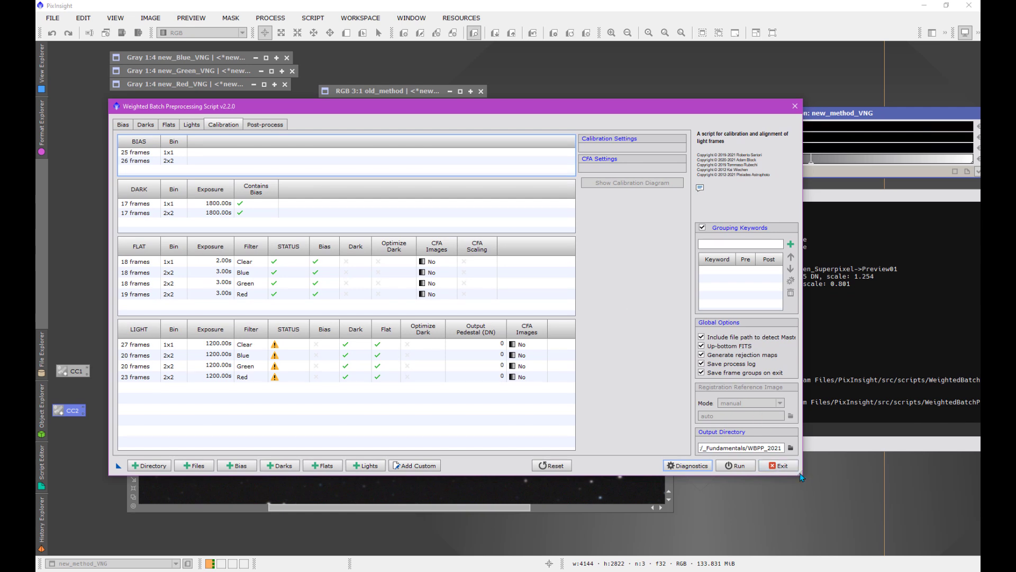
{"action": "left_click_drag", "start_coordinate": [802, 474], "coordinate": [888, 481]}
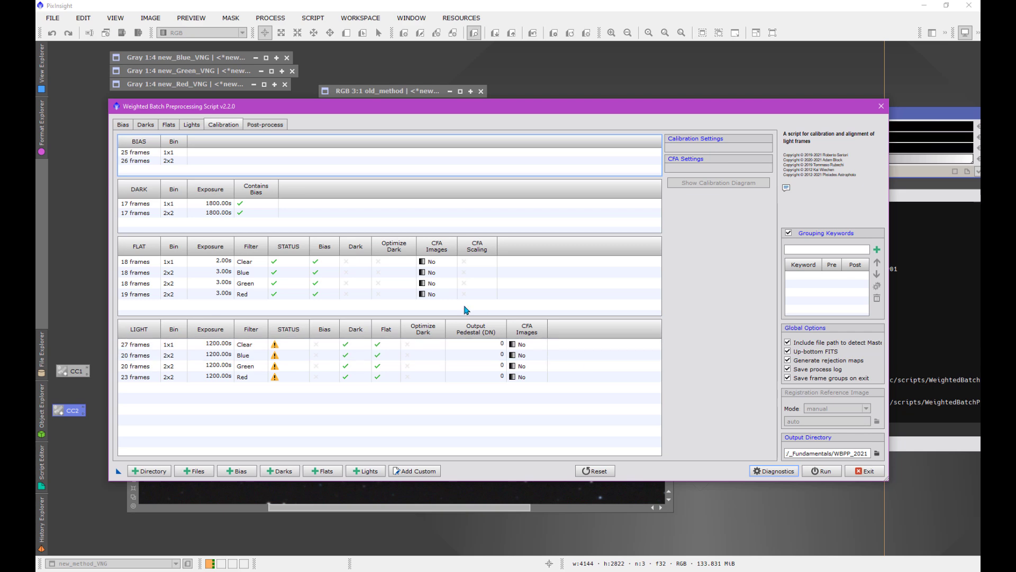
Show the light frame list and scroll up to the Binning 1 Clear frames.
{"action": "left_click", "coordinate": [191, 127]}
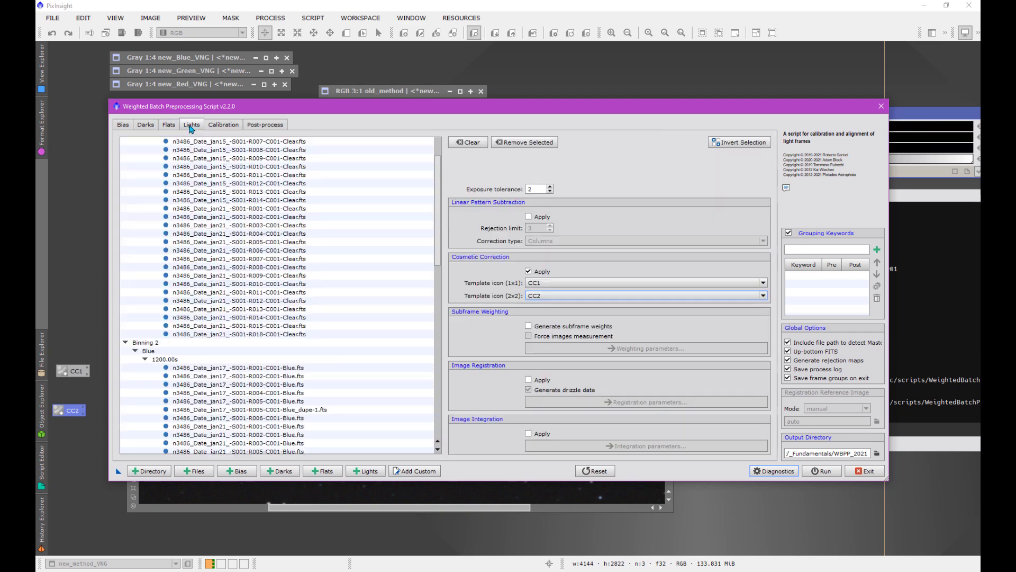
{"action": "scroll", "coordinate": [271, 289], "scroll_direction": "up", "scroll_amount": 2}
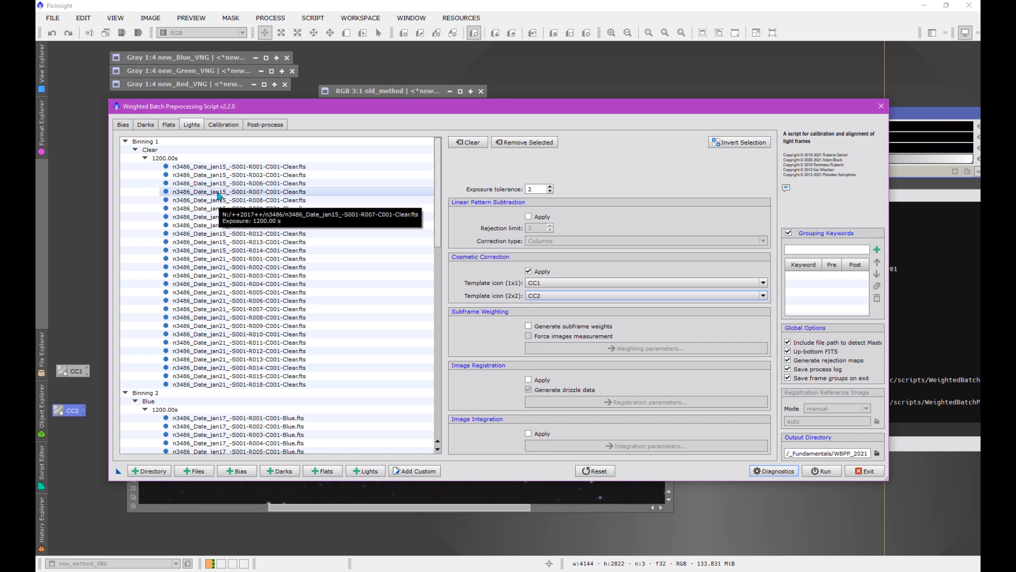
Step through the calibration, lights and flats pages to review the flat frame list.
{"action": "left_click", "coordinate": [224, 125]}
{"action": "left_click", "coordinate": [192, 126]}
{"action": "left_click", "coordinate": [169, 128]}
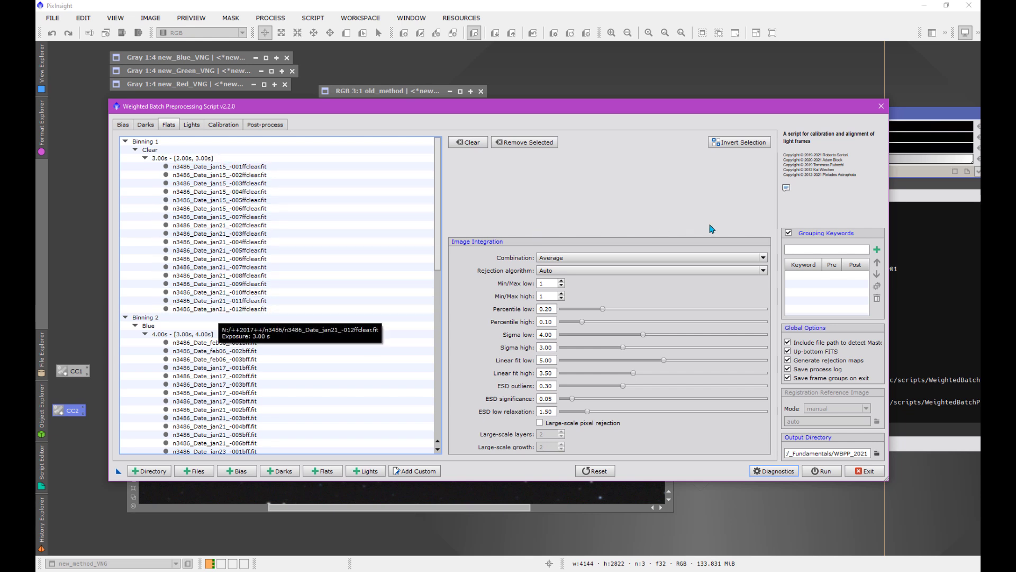
Add DATE as a grouping keyword and review the lights split into per-night groups.
{"action": "left_click", "coordinate": [800, 251]}
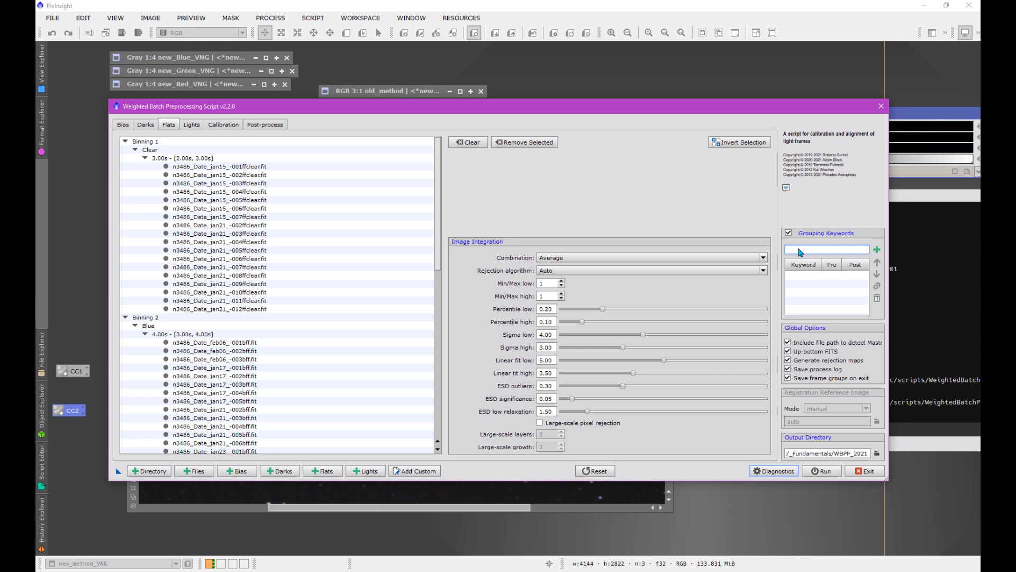
{"action": "type", "text": "DATE"}
{"action": "left_click", "coordinate": [877, 250]}
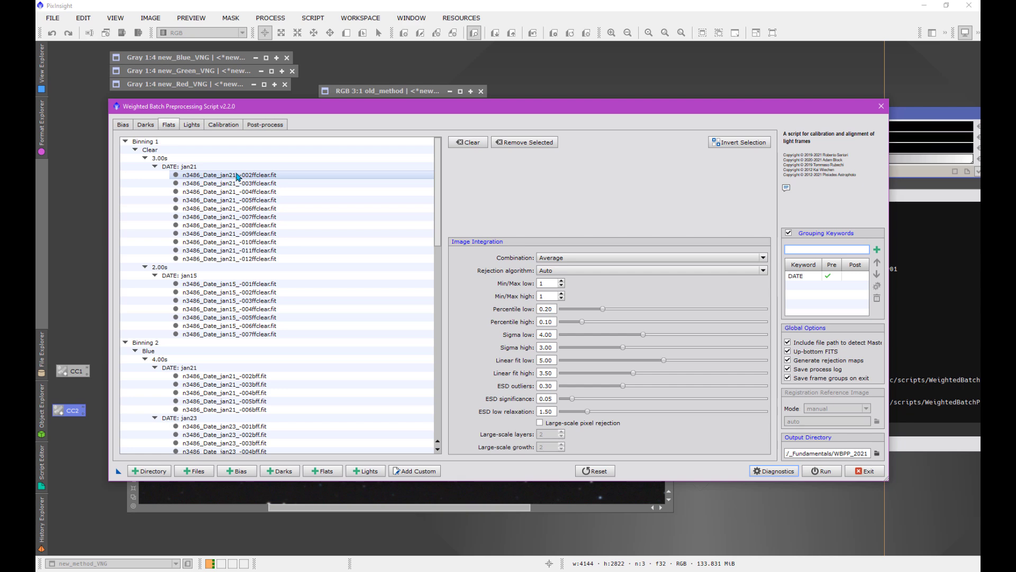
{"action": "left_click", "coordinate": [192, 125]}
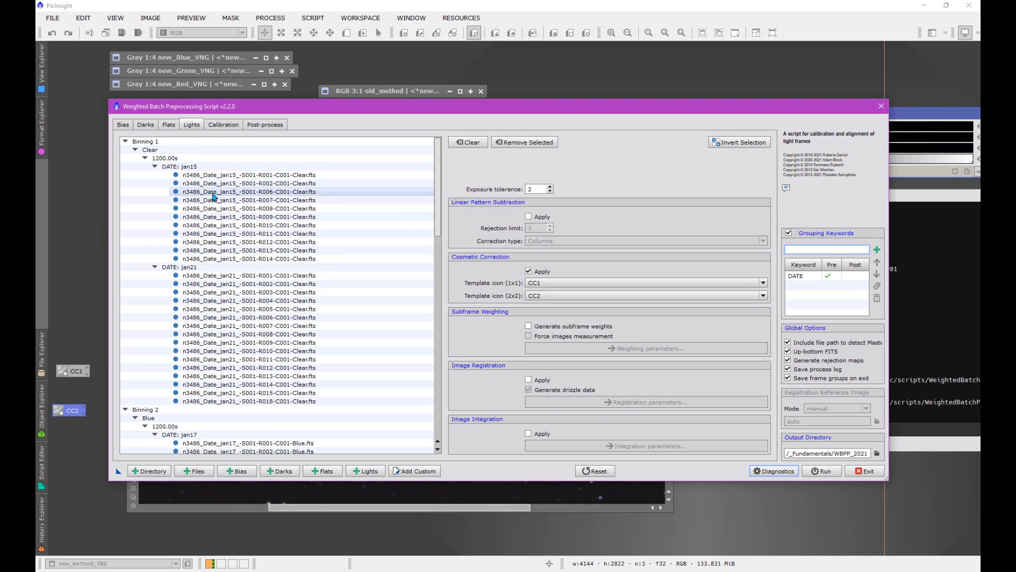
{"action": "scroll", "coordinate": [250, 379], "scroll_direction": "down", "scroll_amount": 5}
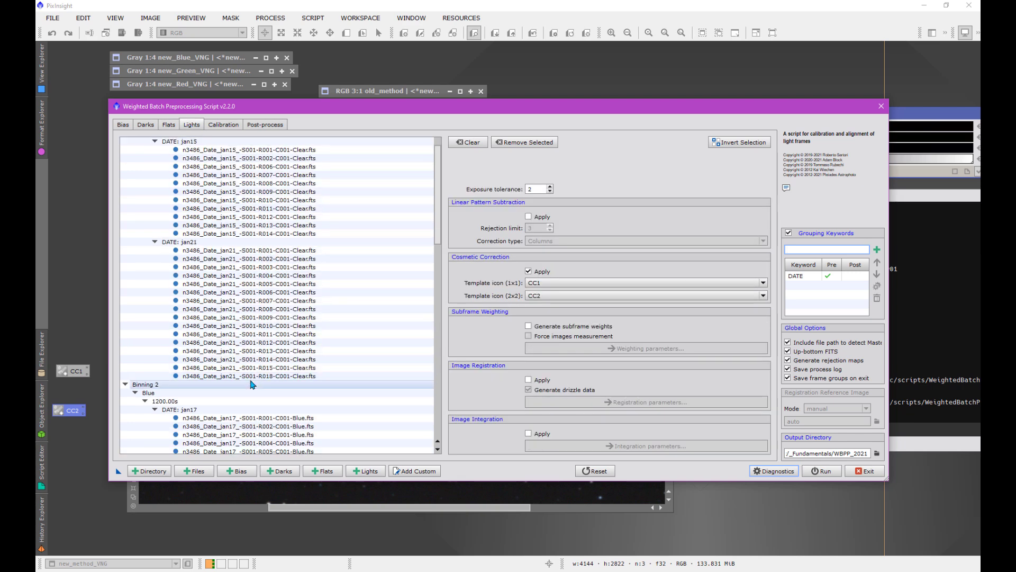
{"action": "scroll", "coordinate": [251, 384], "scroll_direction": "up", "scroll_amount": 1}
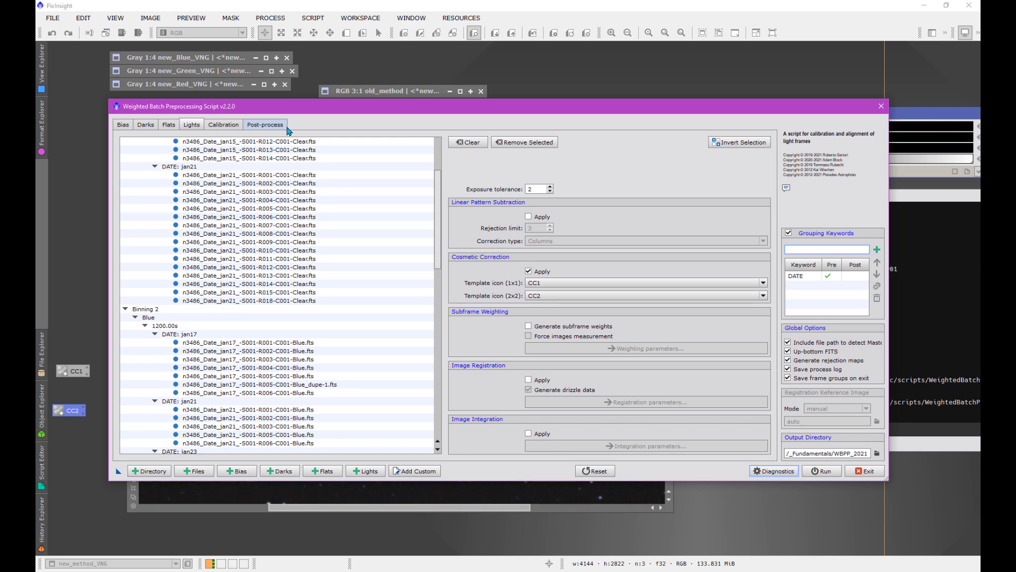
Show the calibration matches for the 16-frame 1x1 Clear jan21 lights, paired with the 11-frame jan21 Clear flat.
{"action": "left_click", "coordinate": [224, 126]}
{"action": "left_click_drag", "start_coordinate": [328, 104], "coordinate": [328, 59]}
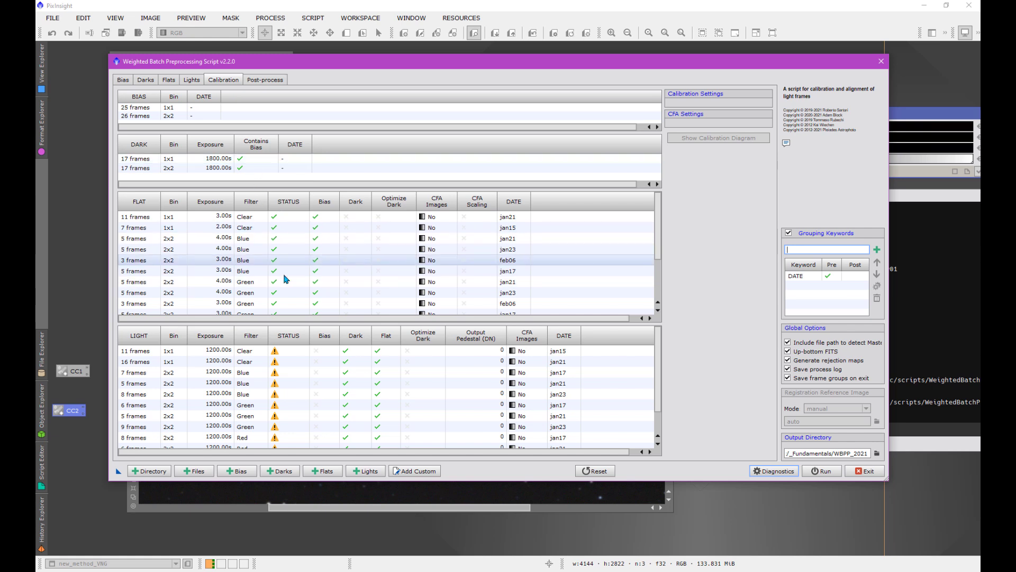
{"action": "left_click", "coordinate": [554, 364]}
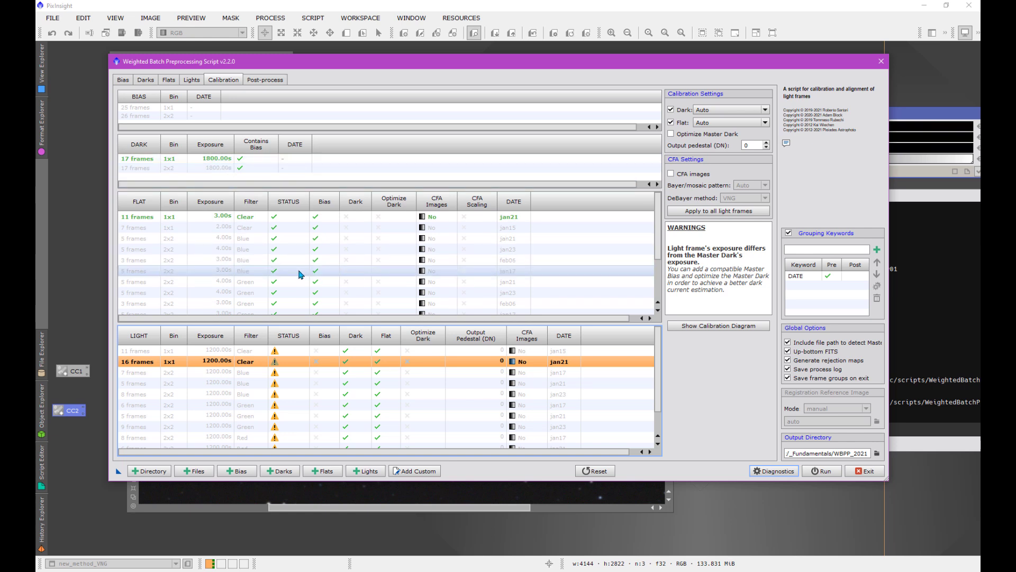
Select the 3-frame 2x2 Blue feb06 flat group to view its 3.00s calibration settings.
{"action": "left_click", "coordinate": [199, 260]}
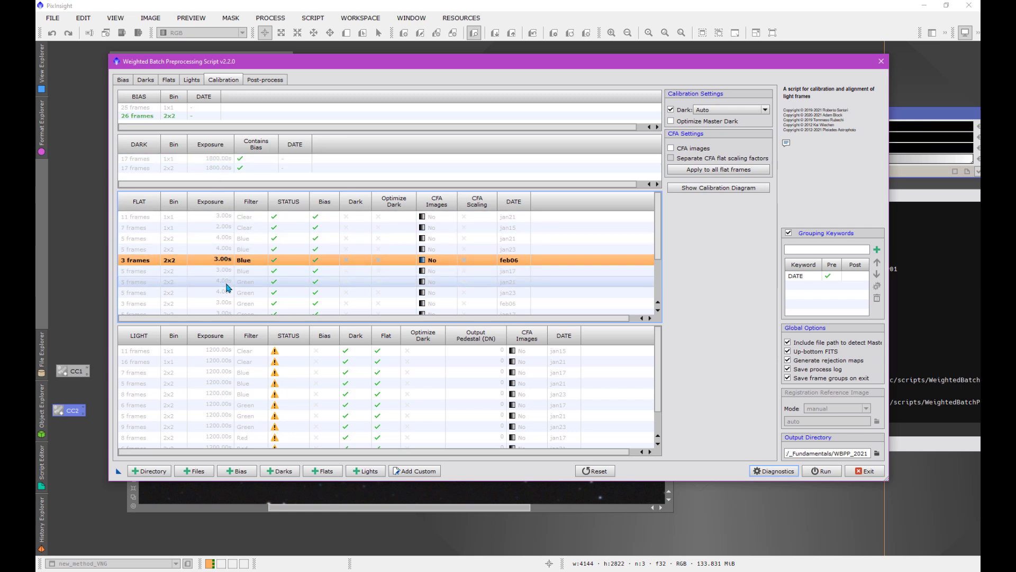
{"action": "scroll", "coordinate": [227, 287], "scroll_direction": "down", "scroll_amount": 2}
{"action": "scroll", "coordinate": [228, 287], "scroll_direction": "up", "scroll_amount": 2}
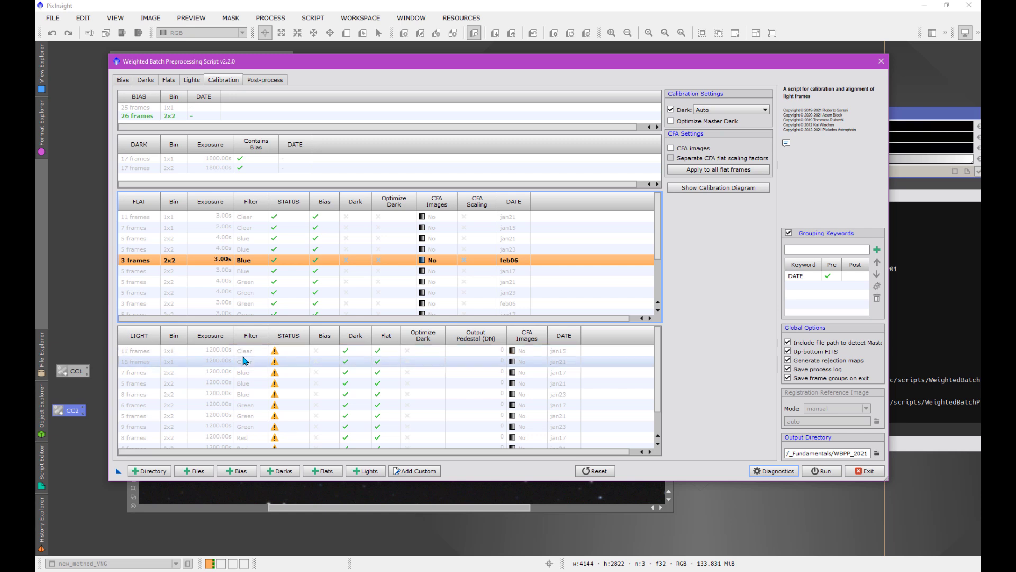
Enable Optimize Master Dark for the light groups, then show the 8-frame Blue jan23 calibration diagram.
{"action": "left_click", "coordinate": [236, 363]}
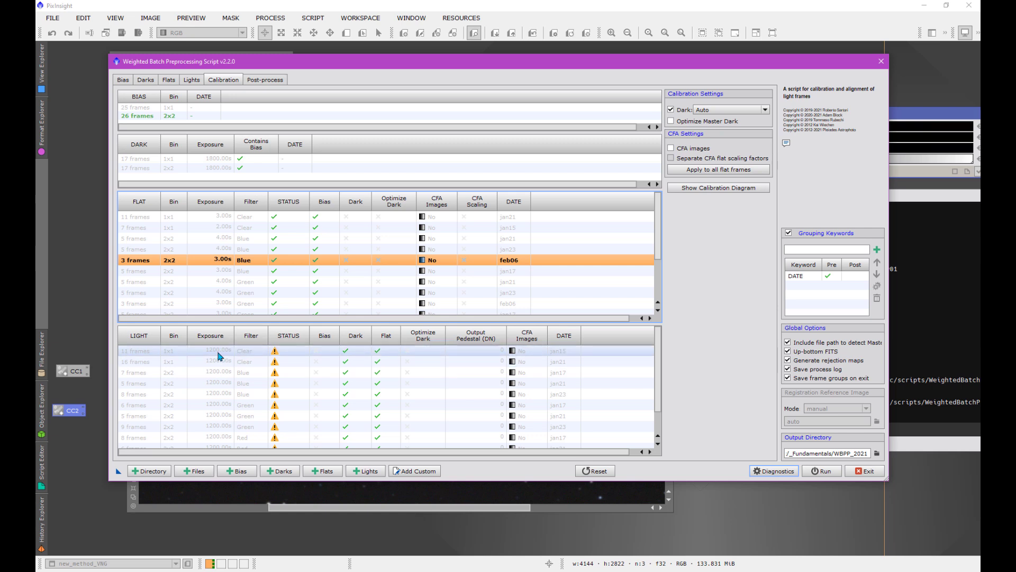
{"action": "left_click", "coordinate": [218, 355]}
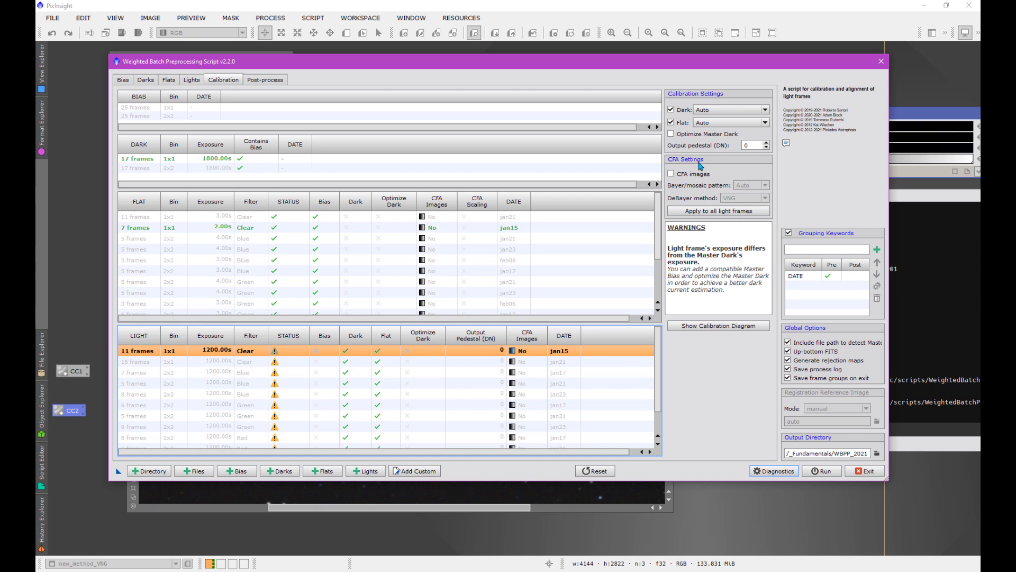
{"action": "left_click", "coordinate": [680, 135]}
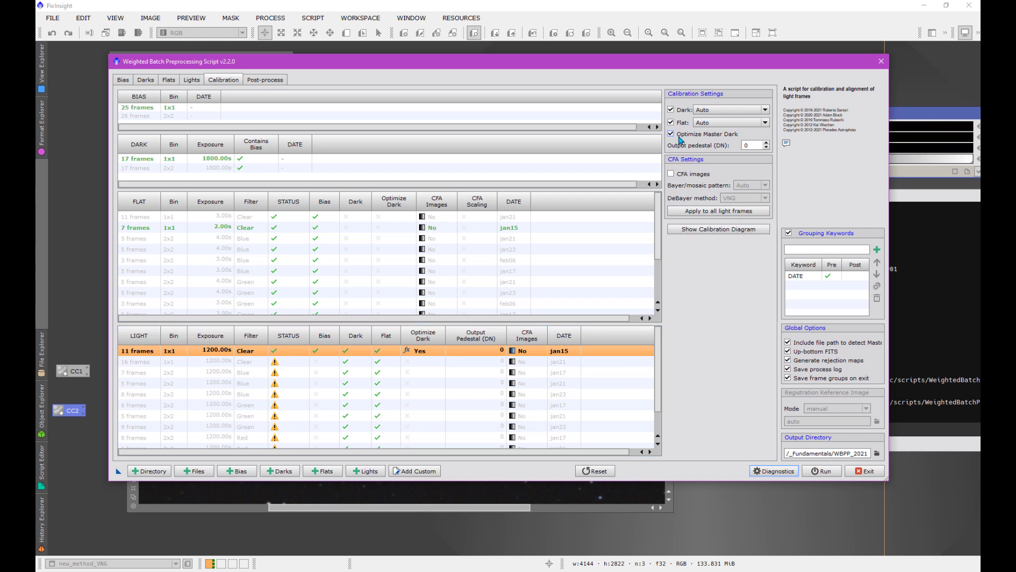
{"action": "left_click", "coordinate": [317, 364]}
{"action": "left_click", "coordinate": [671, 135]}
{"action": "left_click", "coordinate": [671, 135]}
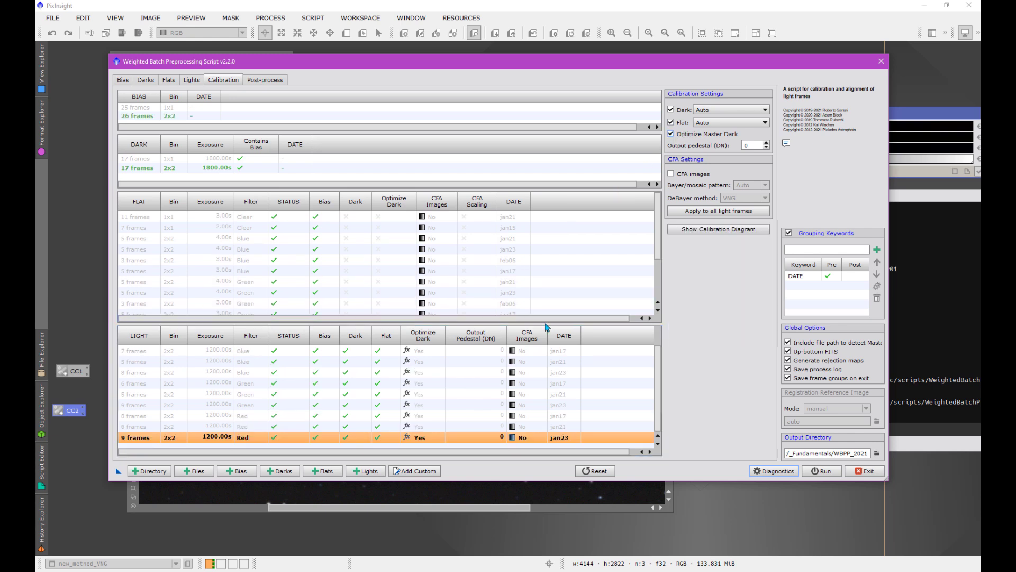
{"action": "left_click", "coordinate": [300, 372]}
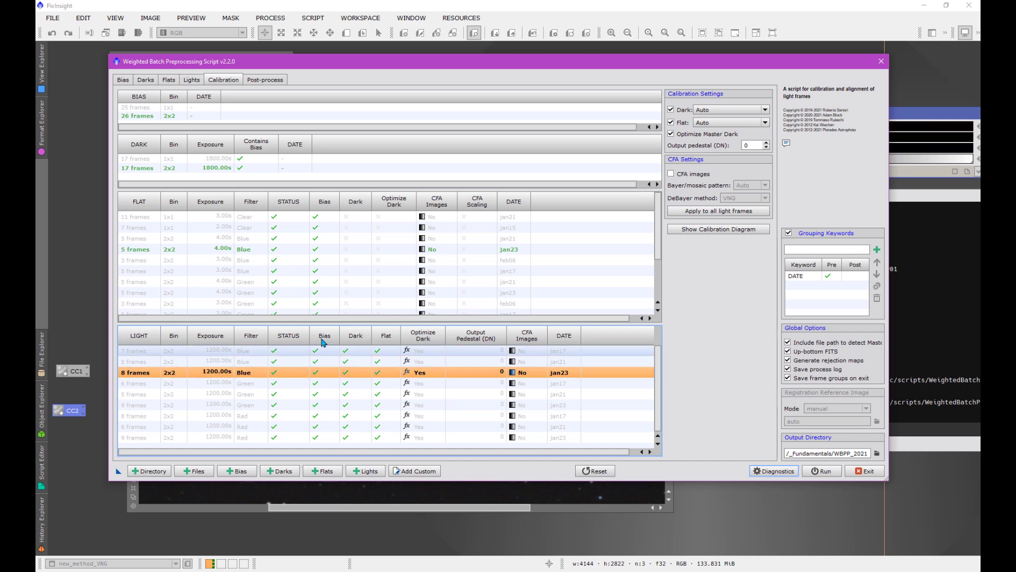
{"action": "left_click", "coordinate": [711, 230]}
Review the Blue jan23 calibration flow diagram, then close it.
{"action": "left_click_drag", "start_coordinate": [572, 197], "coordinate": [605, 179]}
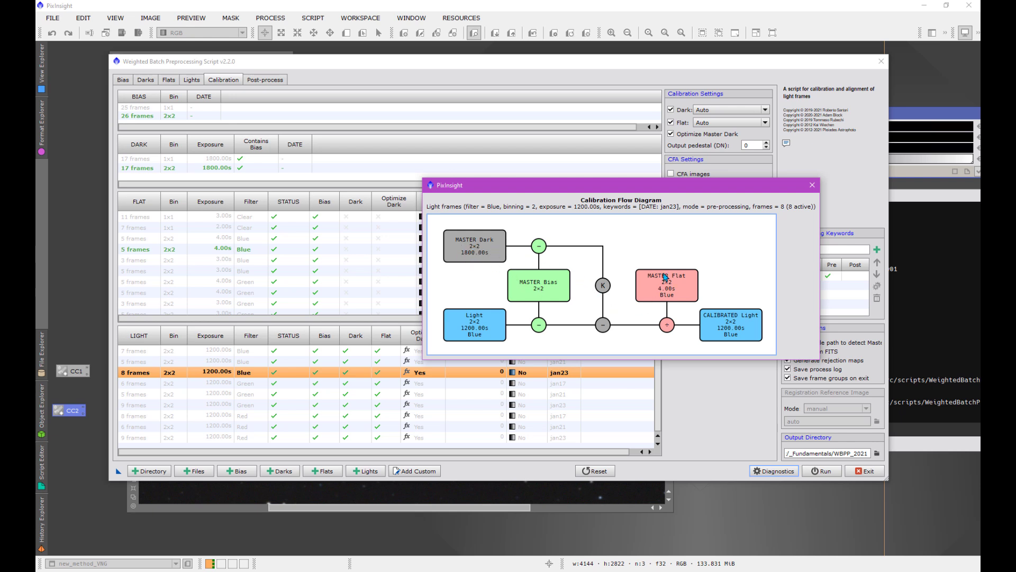
{"action": "left_click", "coordinate": [812, 185]}
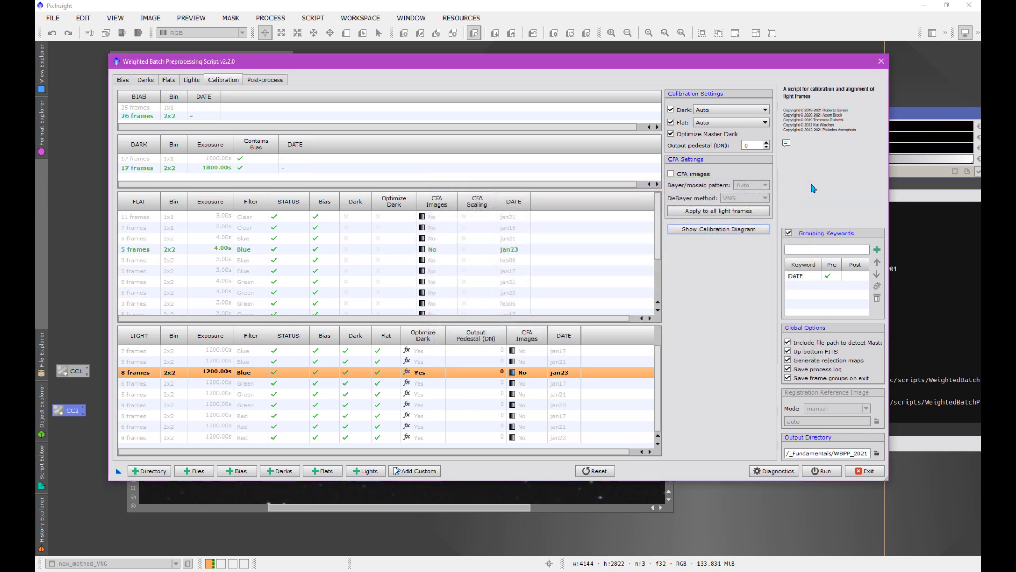
Show the Post-process page listing Clear 1x1 and Blue, Green, Red 2x2 master lights.
{"action": "left_click", "coordinate": [268, 80]}
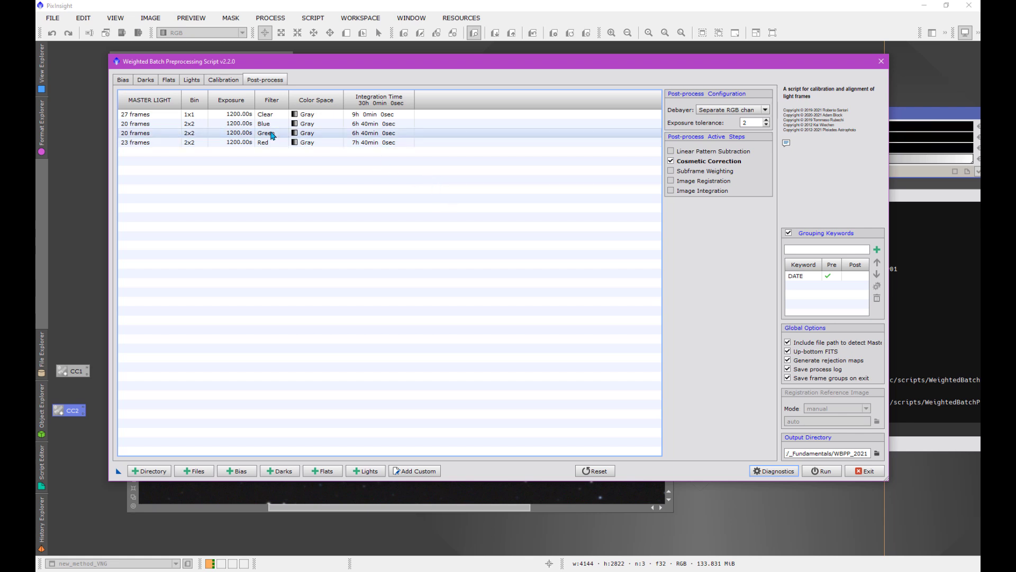
Enable Image Registration for the lights, keeping the reference image mode on manual.
{"action": "left_click", "coordinate": [224, 81]}
{"action": "left_click", "coordinate": [191, 80]}
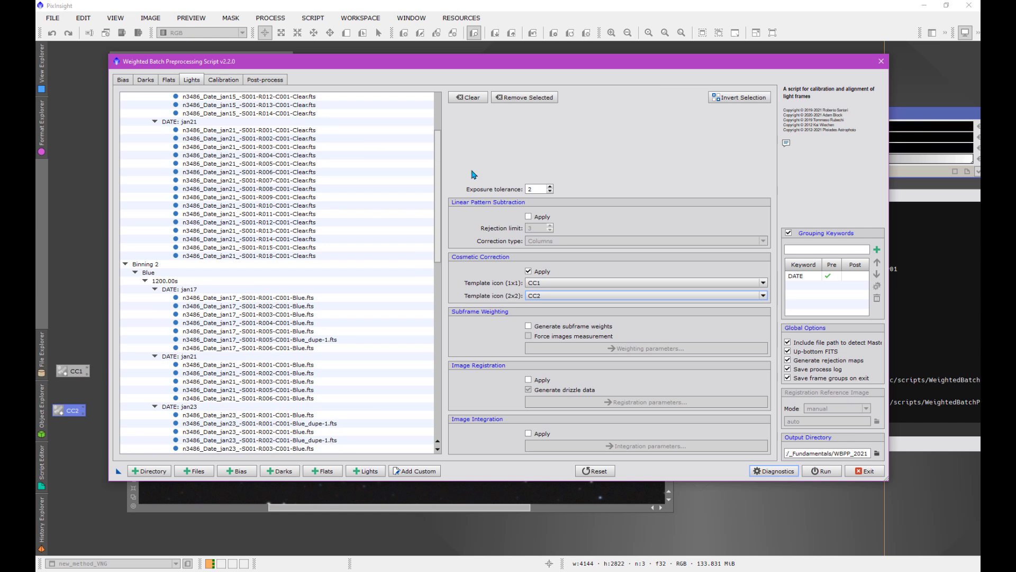
{"action": "left_click", "coordinate": [528, 380]}
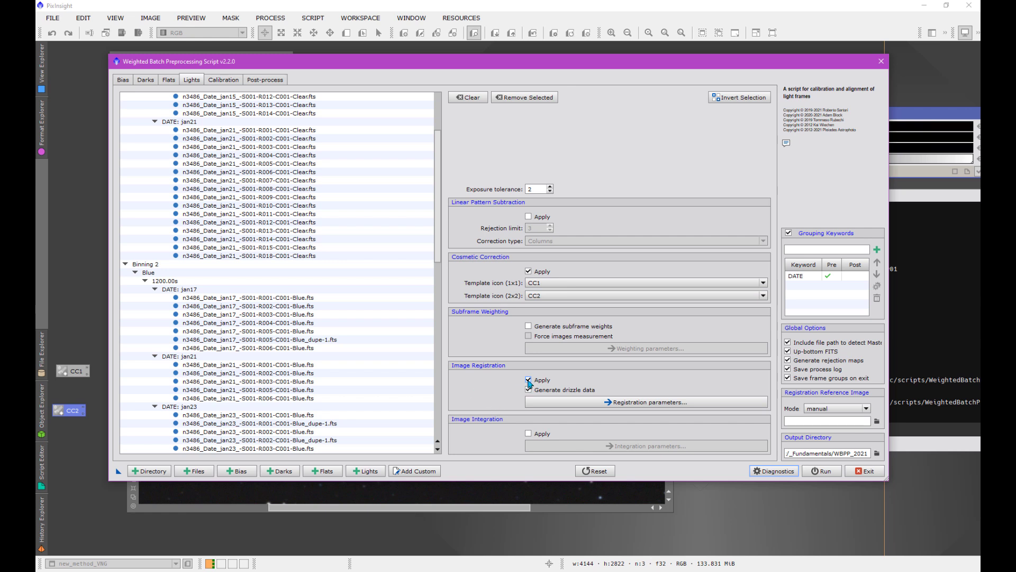
{"action": "left_click", "coordinate": [823, 411]}
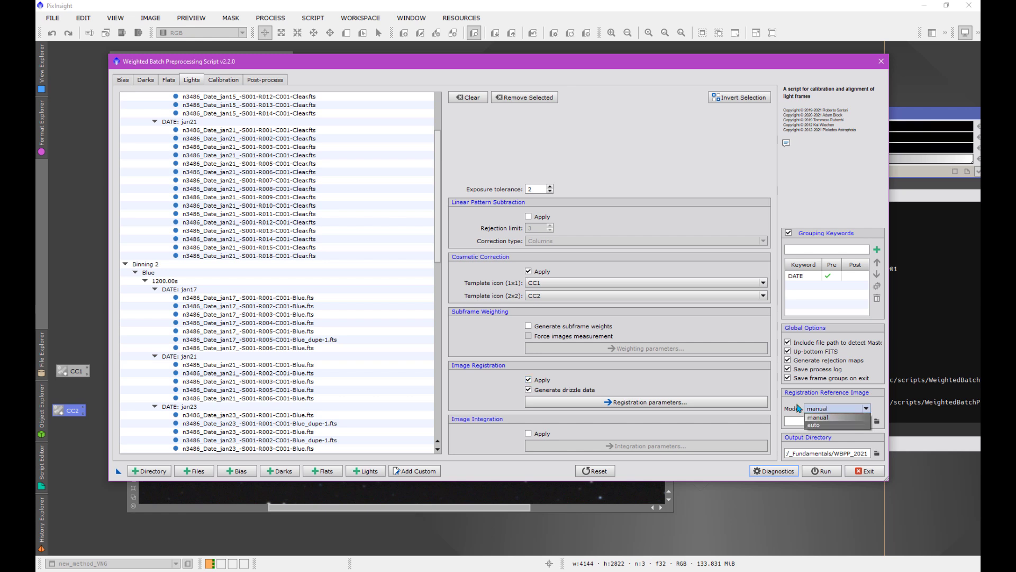
{"action": "left_click", "coordinate": [824, 415]}
{"action": "left_click", "coordinate": [825, 411]}
{"action": "left_click", "coordinate": [273, 80]}
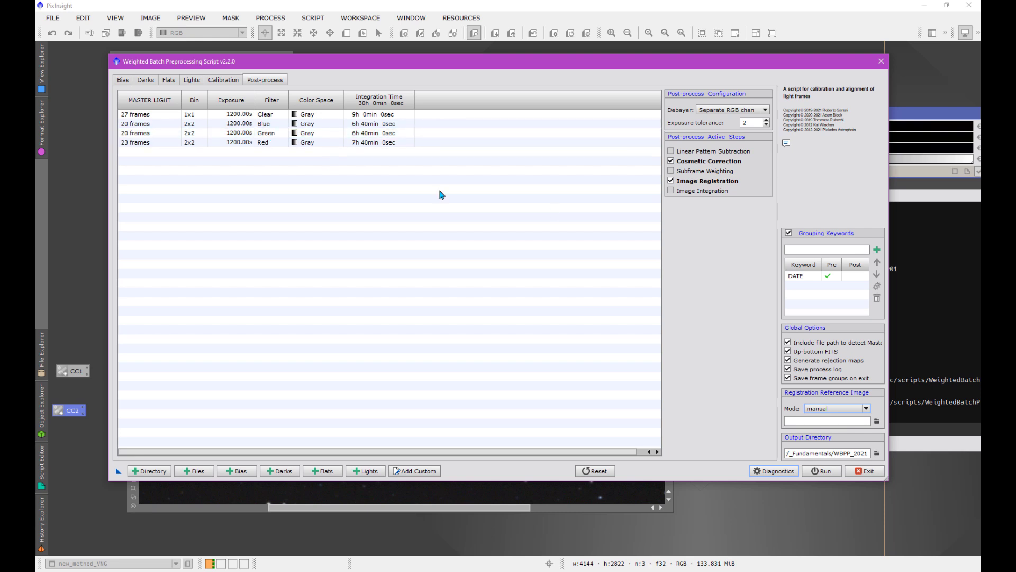
Add FILTER as a grouping keyword used in post-processing only, not pre-processing.
{"action": "left_click", "coordinate": [841, 250]}
{"action": "type", "text": "FILTER"}
{"action": "left_click", "coordinate": [876, 249]}
{"action": "left_click", "coordinate": [813, 286]}
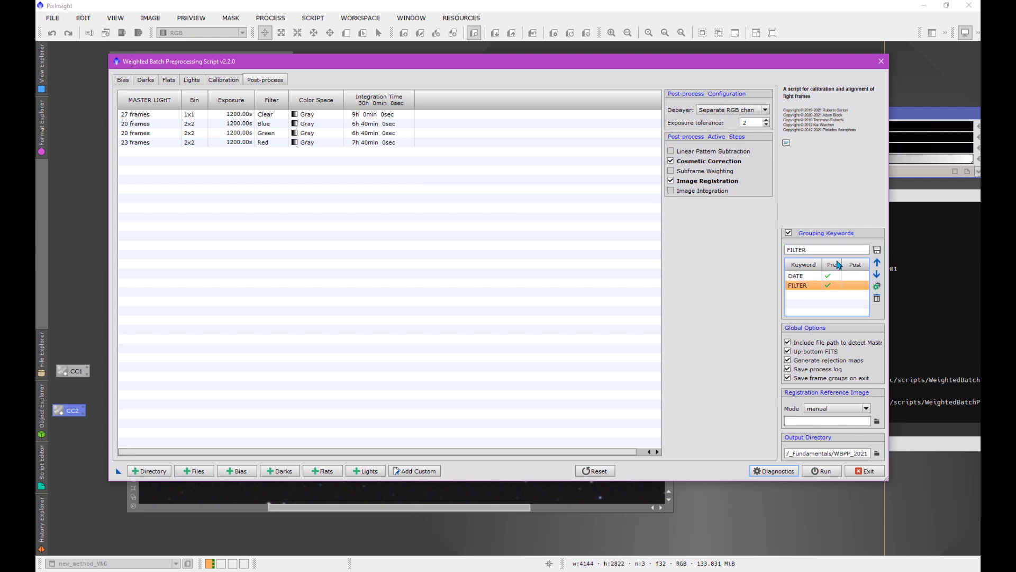
{"action": "left_click", "coordinate": [847, 285]}
{"action": "left_click", "coordinate": [877, 286]}
Set the registration reference image mode to 'auto by FILTER' and enable Image Integration.
{"action": "left_click", "coordinate": [191, 80]}
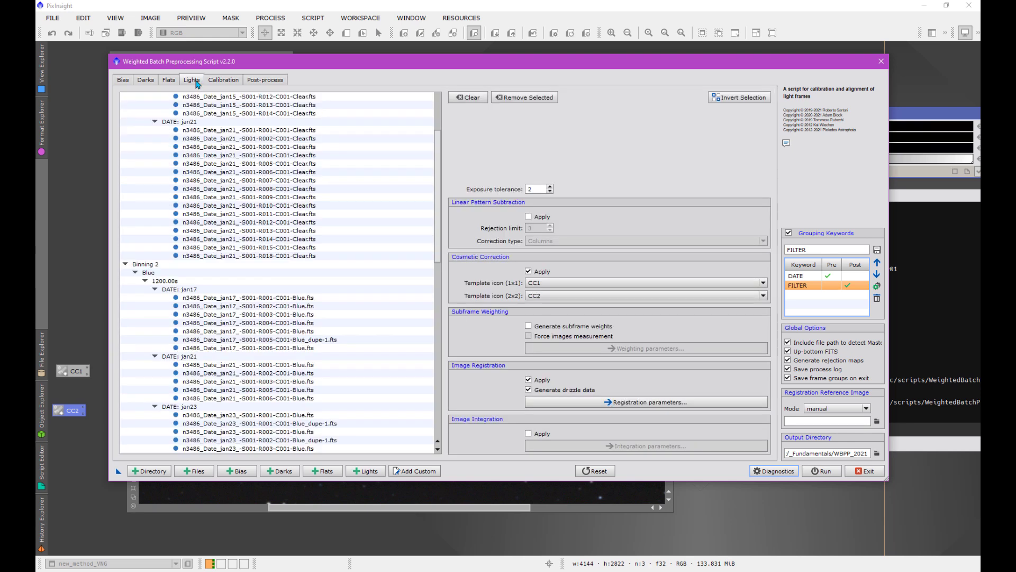
{"action": "left_click", "coordinate": [824, 410]}
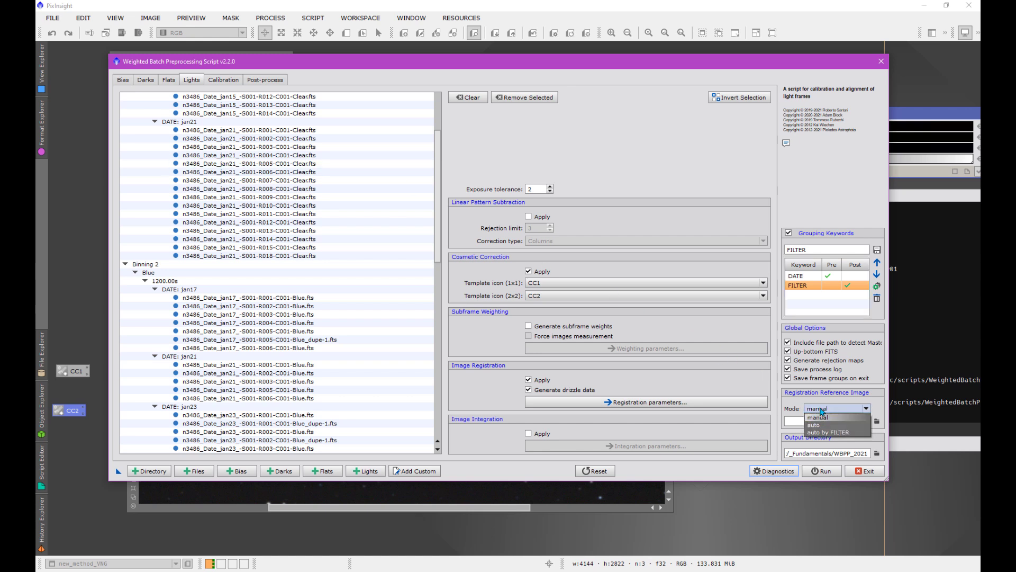
{"action": "left_click", "coordinate": [829, 433]}
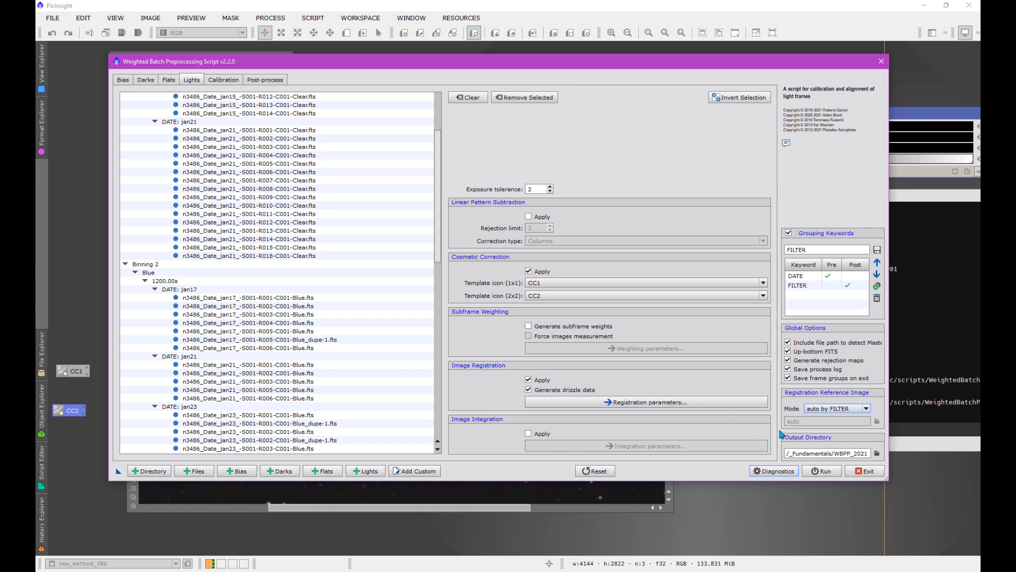
{"action": "left_click", "coordinate": [529, 434]}
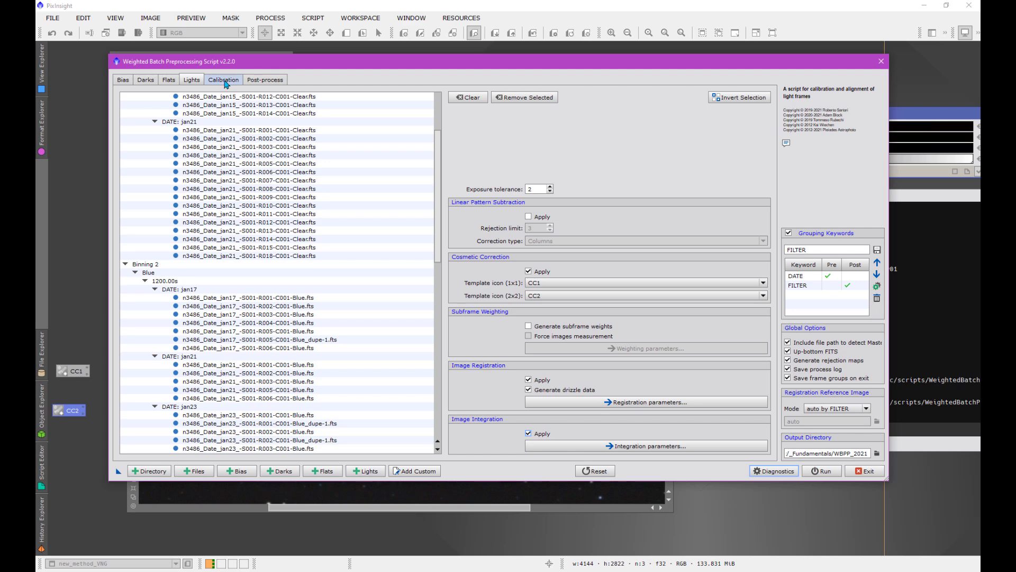
Show the Post-process page with registration and integration active for the four per-filter master lights.
{"action": "left_click", "coordinate": [265, 80]}
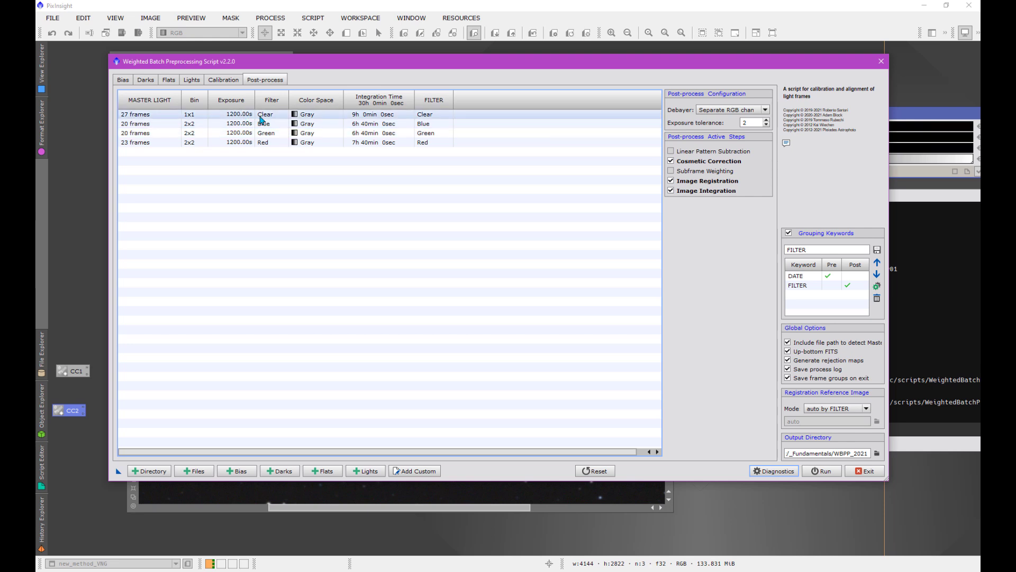
Enable Optimize Master Dark for the first Clear light group.
{"action": "left_click", "coordinate": [224, 81]}
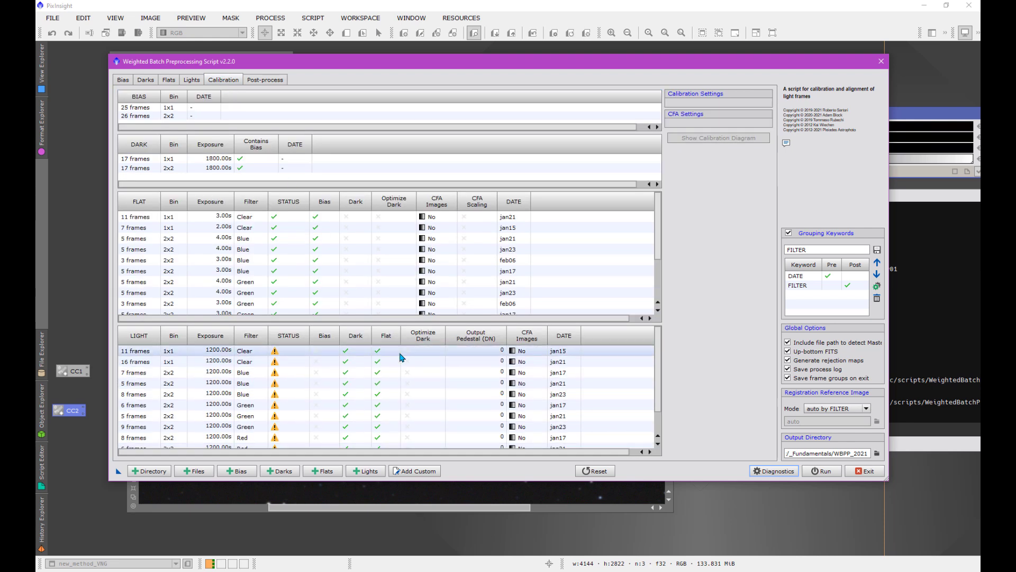
{"action": "left_click", "coordinate": [280, 350]}
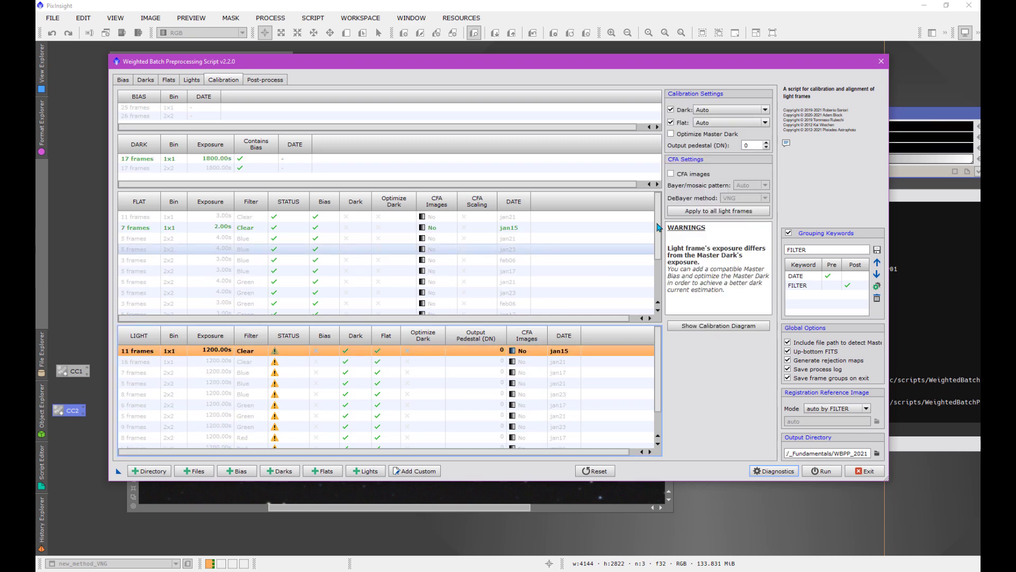
{"action": "left_click", "coordinate": [671, 134]}
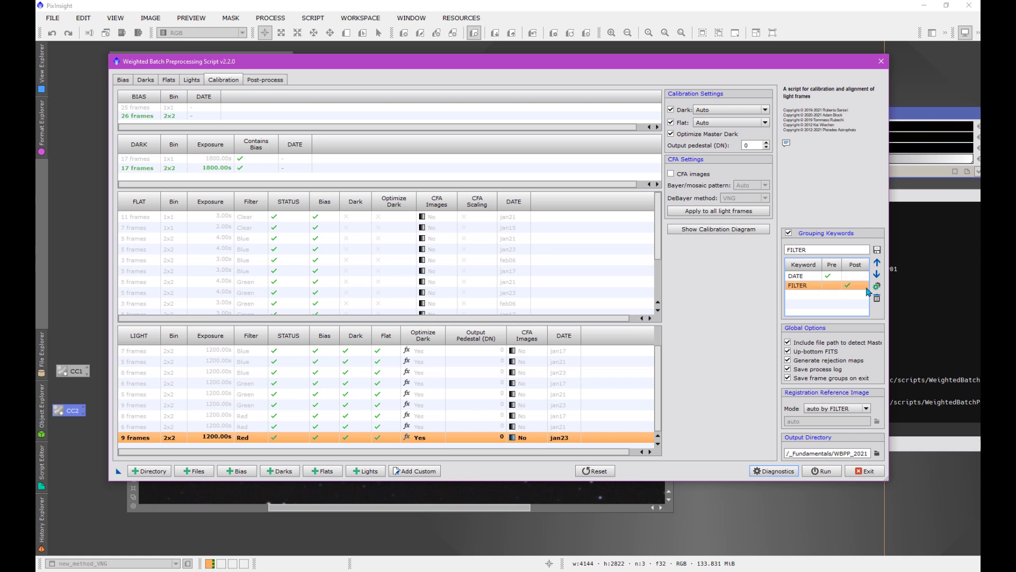
Delete the FILTER grouping keyword, leaving only DATE.
{"action": "left_click", "coordinate": [821, 287], "text": "ctrl"}
{"action": "left_click", "coordinate": [810, 286]}
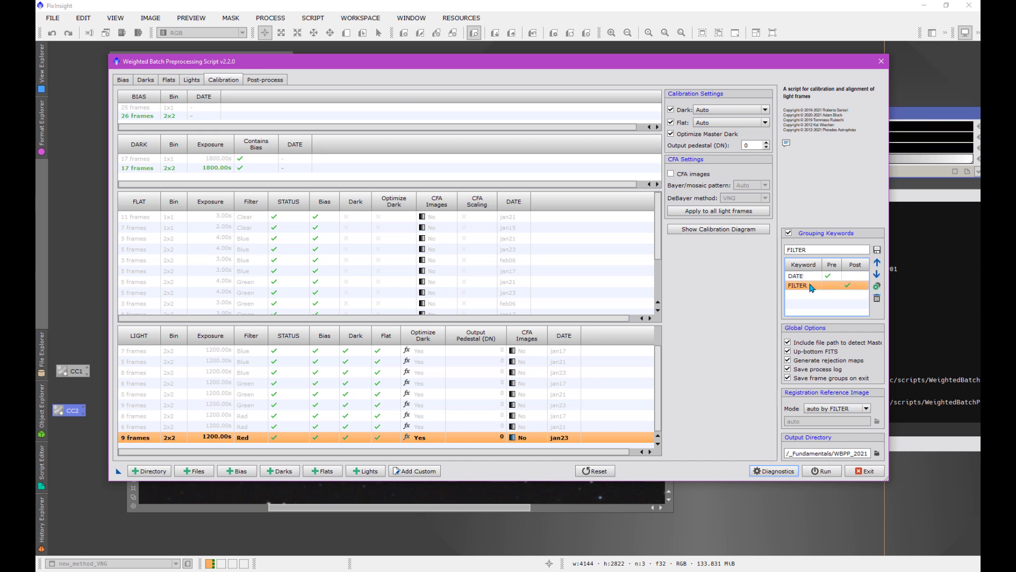
{"action": "left_click", "coordinate": [876, 298]}
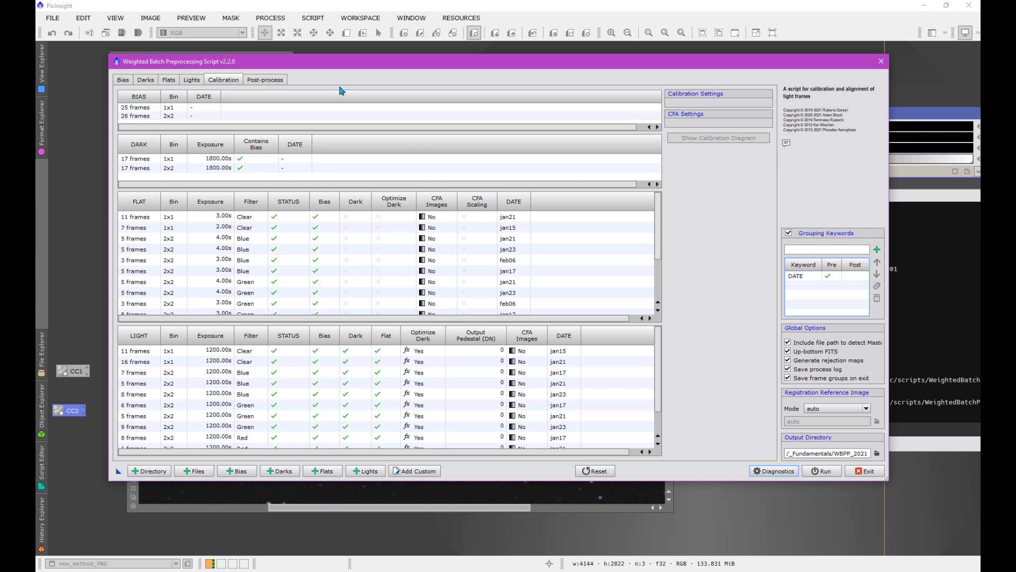
Nudge the WBPP dialog aside and exit it, leaving the new_method_VNG galaxy image and process console.
{"action": "left_click_drag", "start_coordinate": [316, 65], "coordinate": [340, 83]}
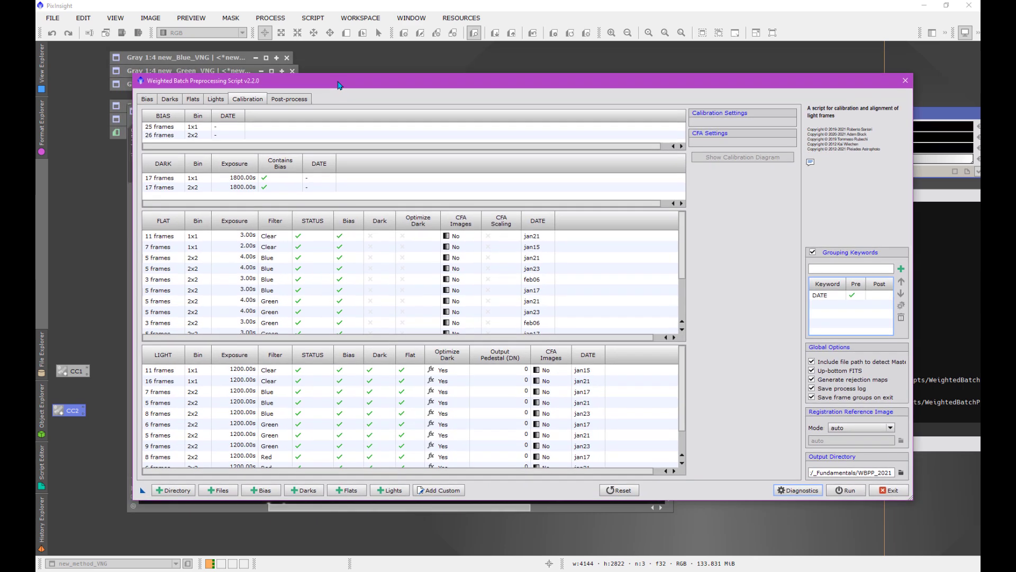
{"action": "left_click", "coordinate": [893, 492]}
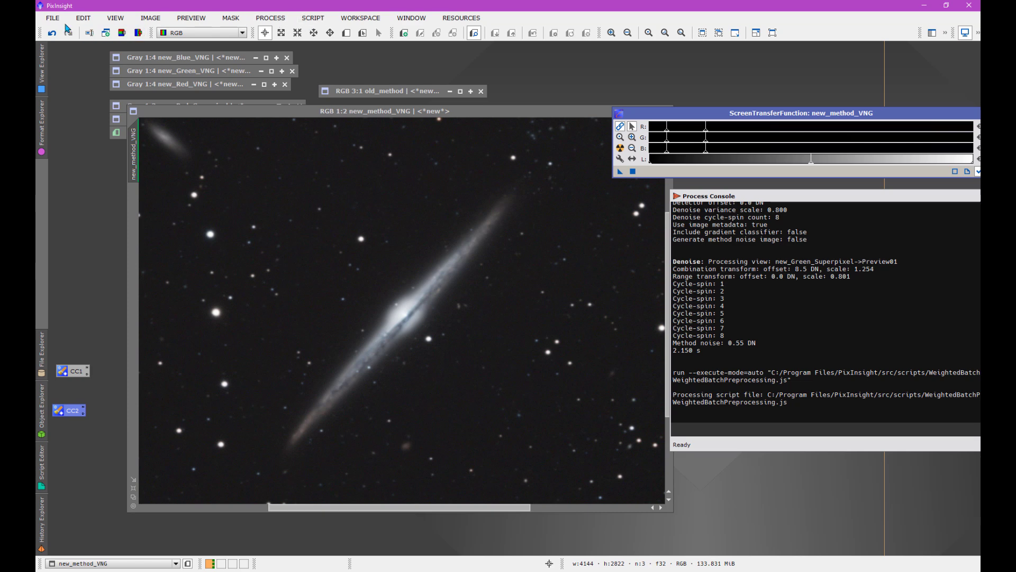
{"action": "left_click", "coordinate": [308, 120]}
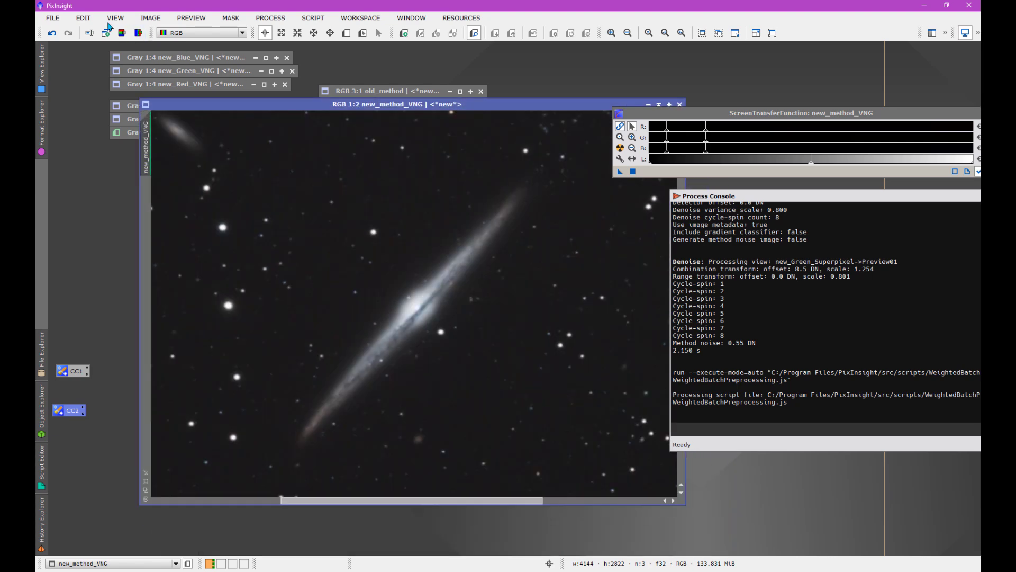
{"action": "left_click", "coordinate": [52, 17]}
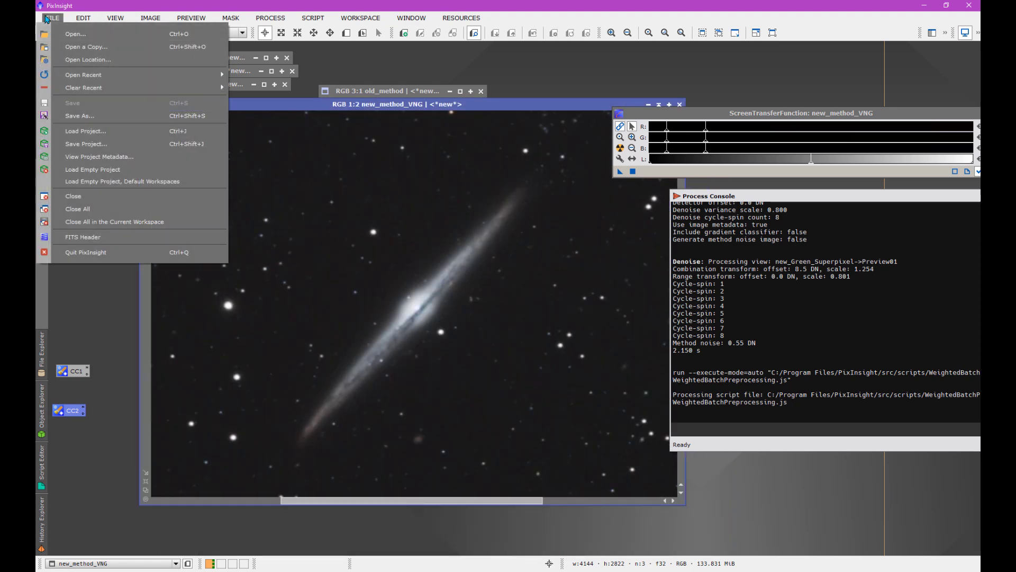
{"action": "left_click", "coordinate": [115, 238]}
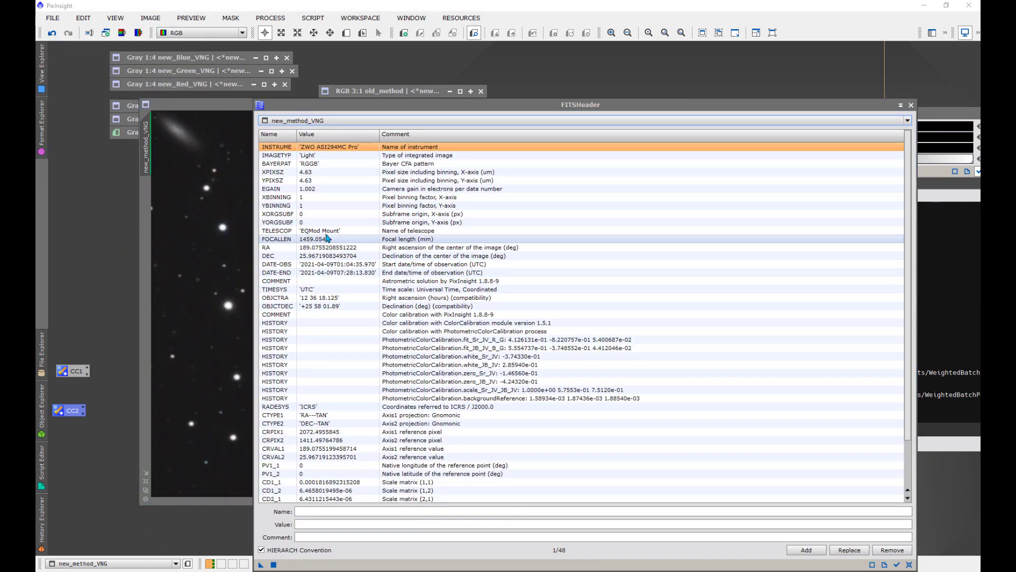
{"action": "left_click", "coordinate": [281, 197]}
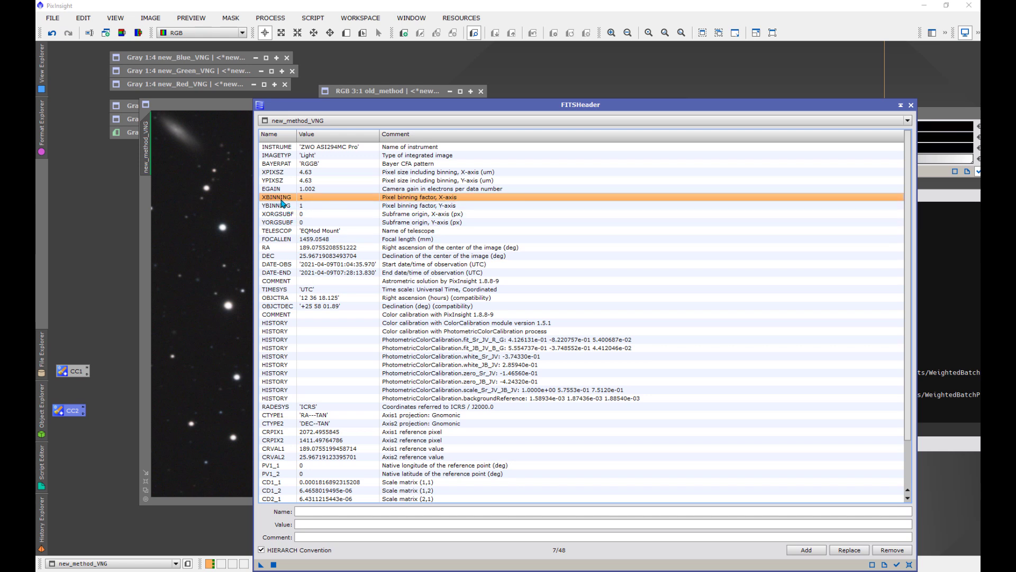
{"action": "left_click", "coordinate": [911, 105]}
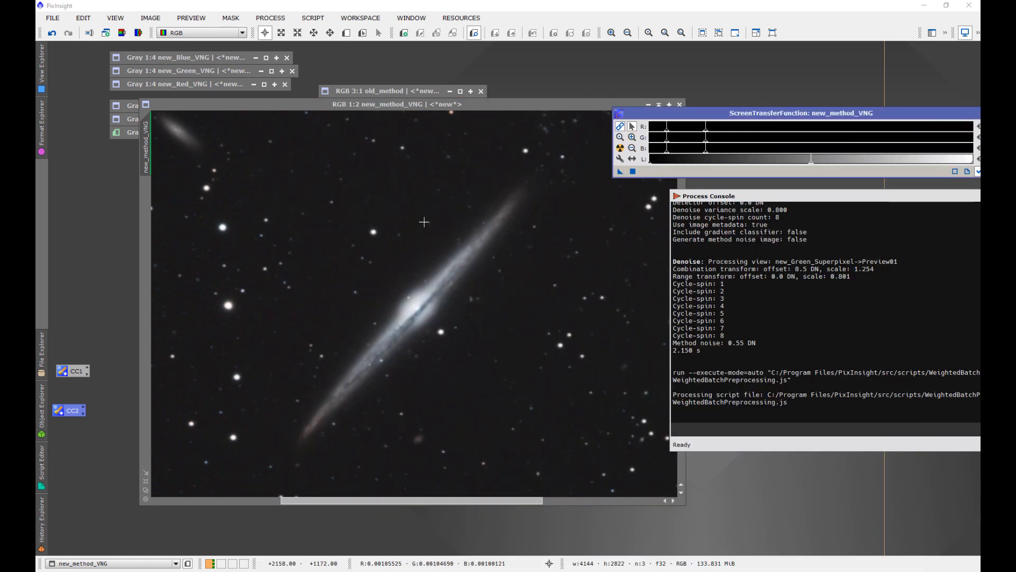
Relaunch WeightedBatchPreprocessing from SCRIPT > Batch Processing.
{"action": "left_click", "coordinate": [313, 18]}
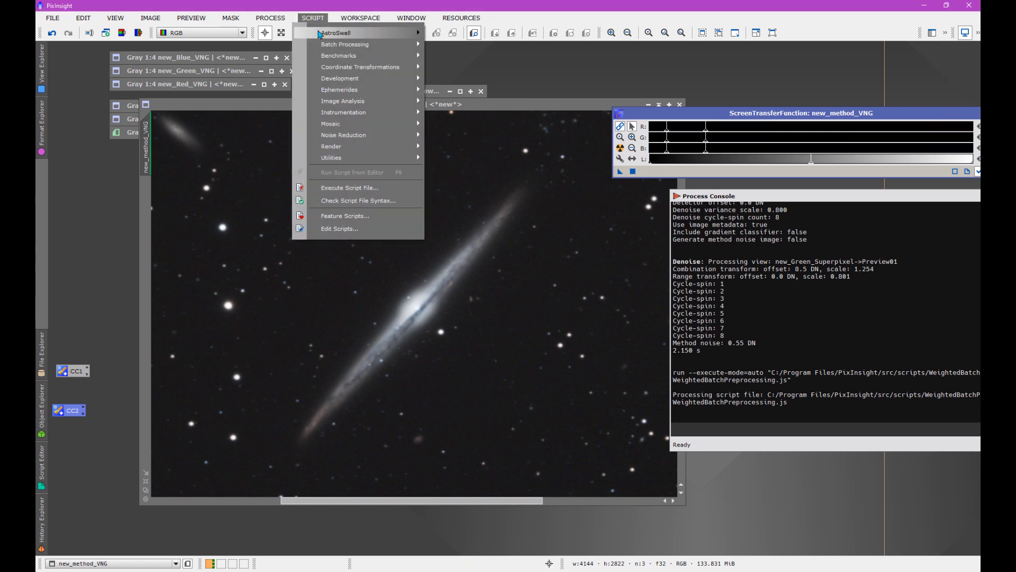
{"action": "mouse_move", "coordinate": [341, 45]}
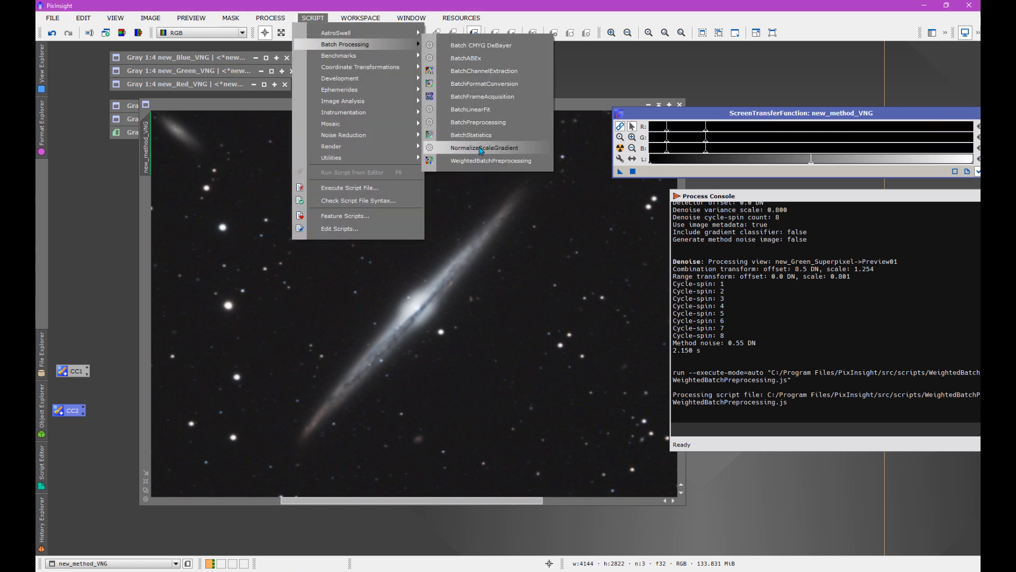
{"action": "left_click", "coordinate": [483, 162]}
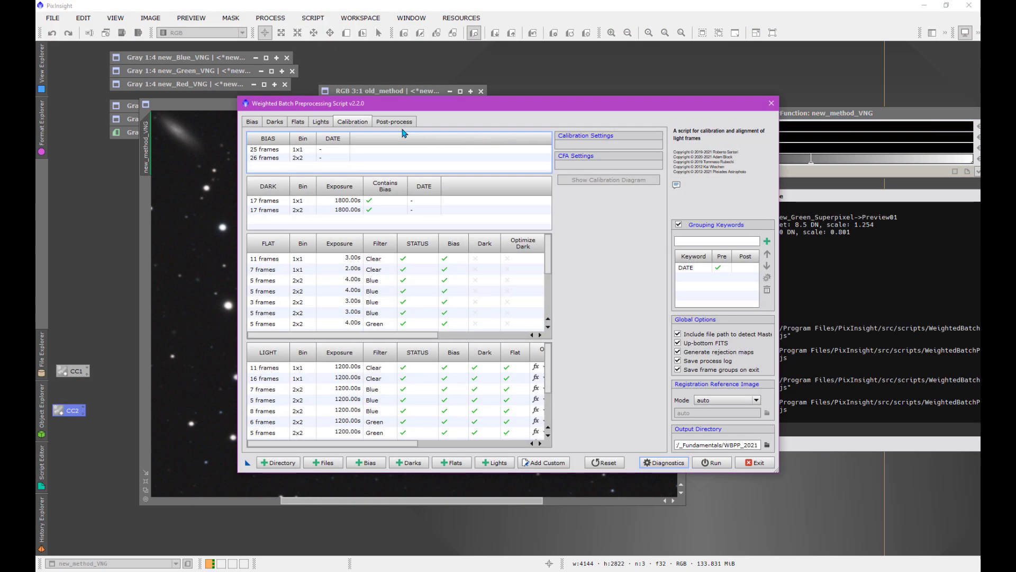
Add XBINNING as a grouping keyword and set it to Post-process only.
{"action": "left_click", "coordinate": [400, 123]}
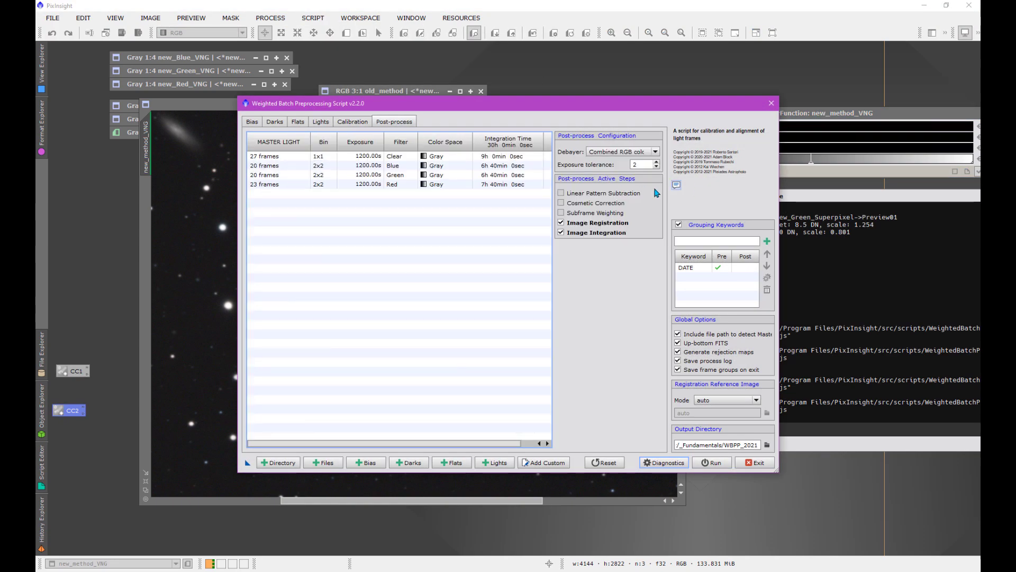
{"action": "left_click", "coordinate": [692, 242]}
{"action": "type", "text": "XBINN"}
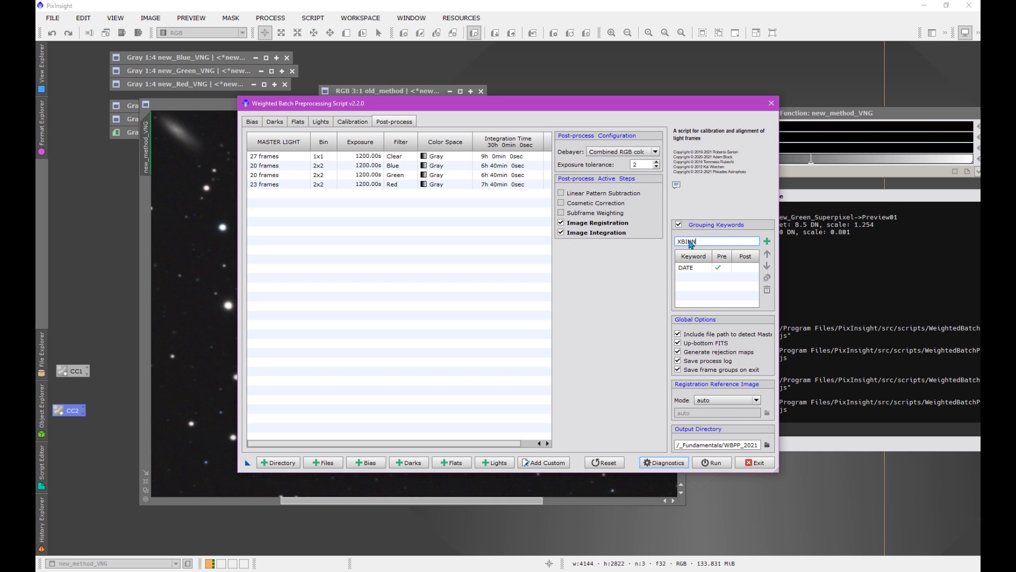
{"action": "type", "text": "ING"}
{"action": "left_click", "coordinate": [765, 241]}
{"action": "left_click", "coordinate": [752, 278]}
{"action": "left_click", "coordinate": [767, 277]}
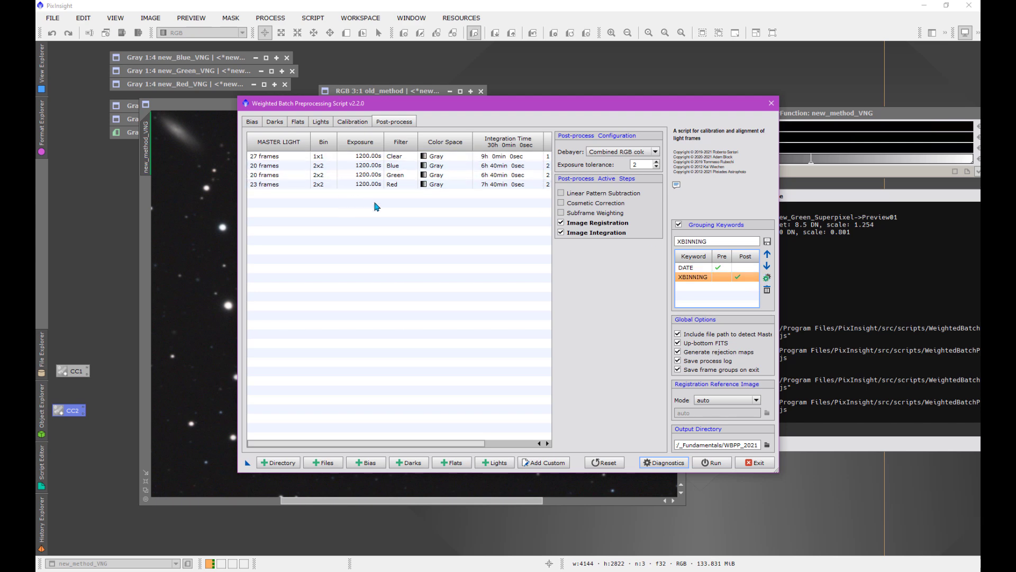
{"action": "left_click", "coordinate": [328, 123]}
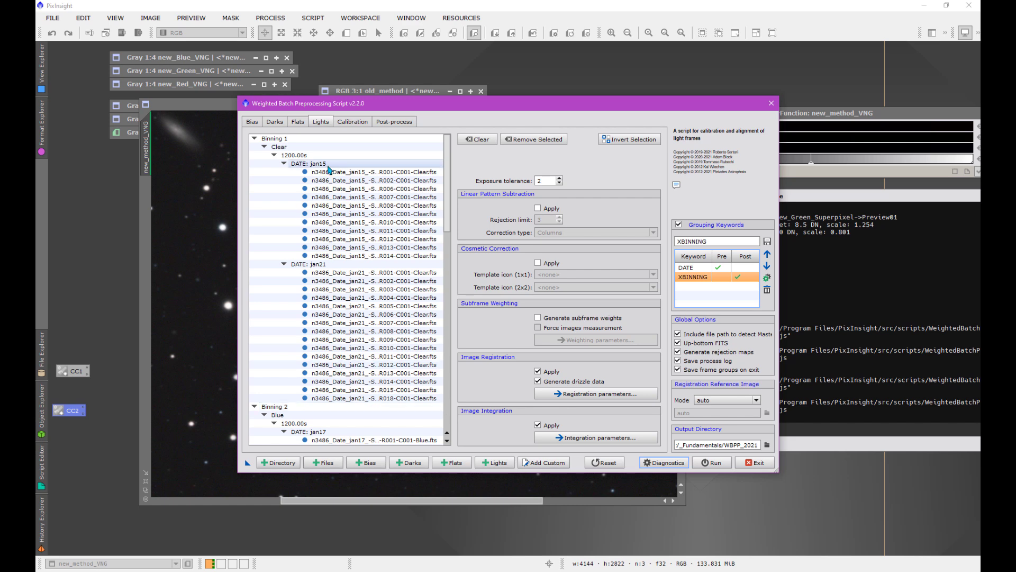
{"action": "left_click", "coordinate": [378, 123]}
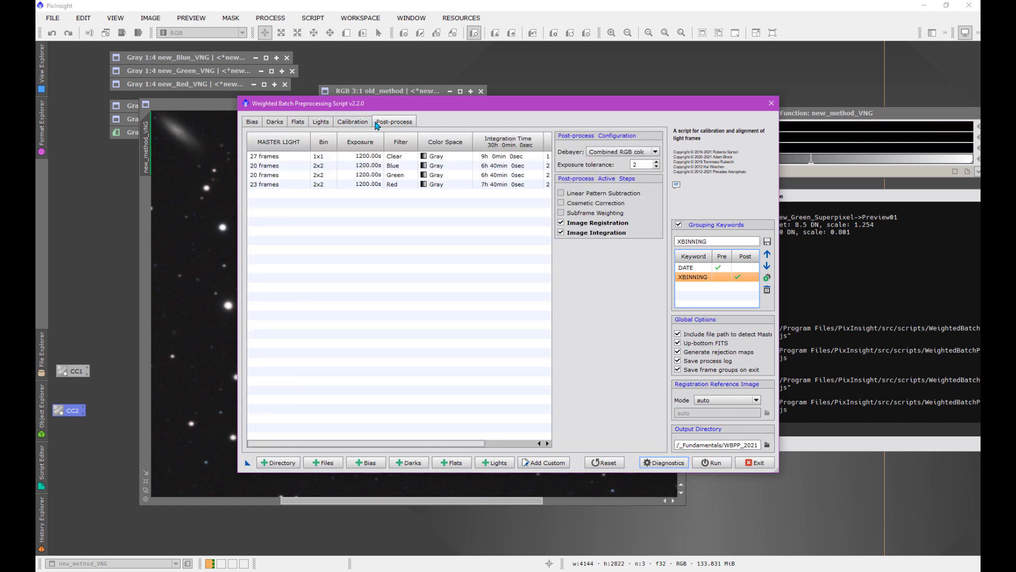